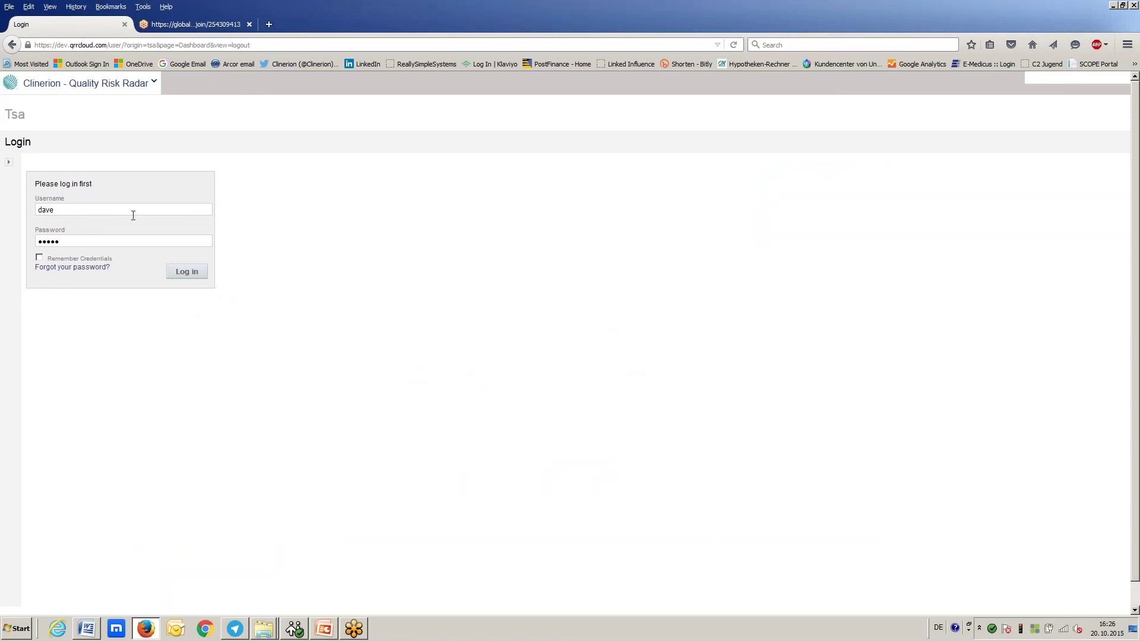
Log in to the Quality Risk Radar with the credentials already filled in
left_click(188, 273)
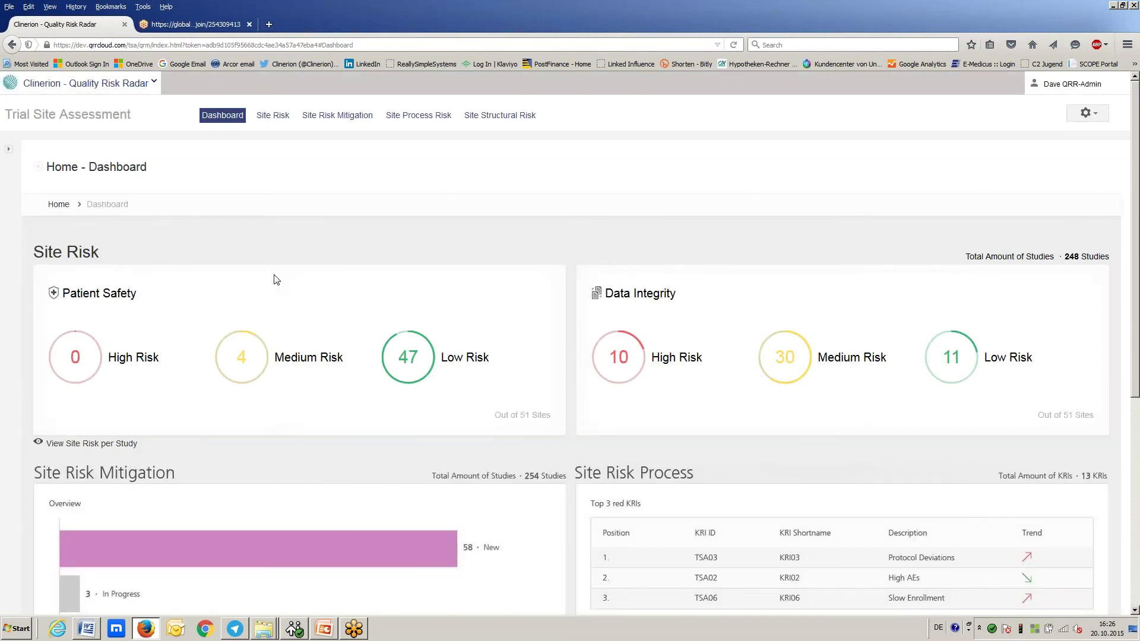
Examine the dashboard's Site Risk, Site Risk Mitigation, Site Risk Process and Site Structural Risk sections
scroll(276, 279, "down", 2)
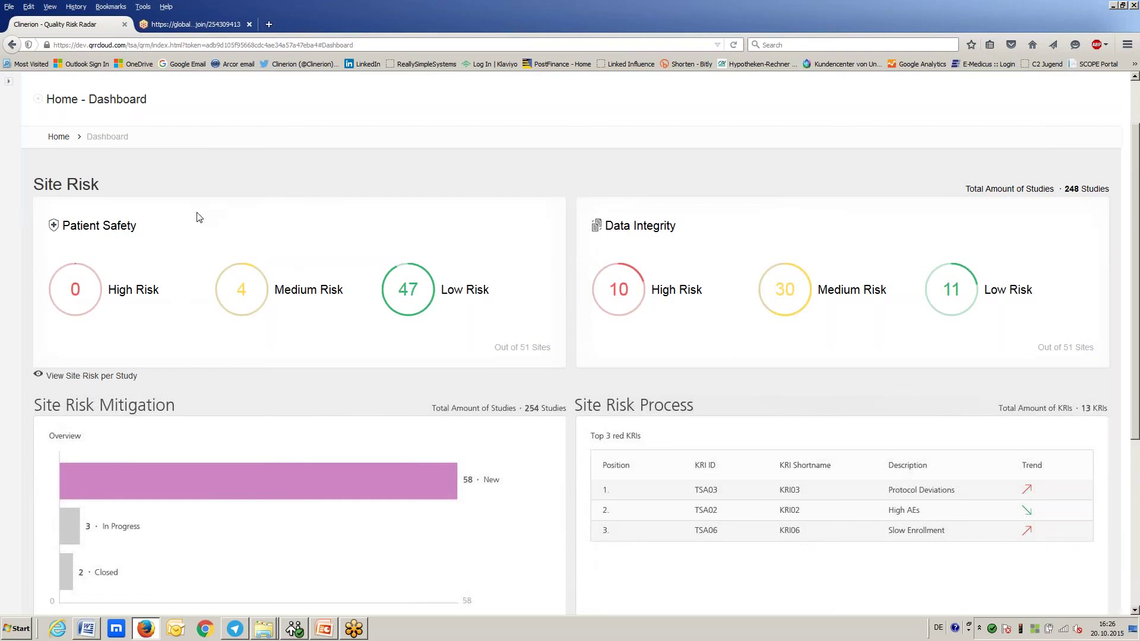
scroll(191, 217, "up", 2)
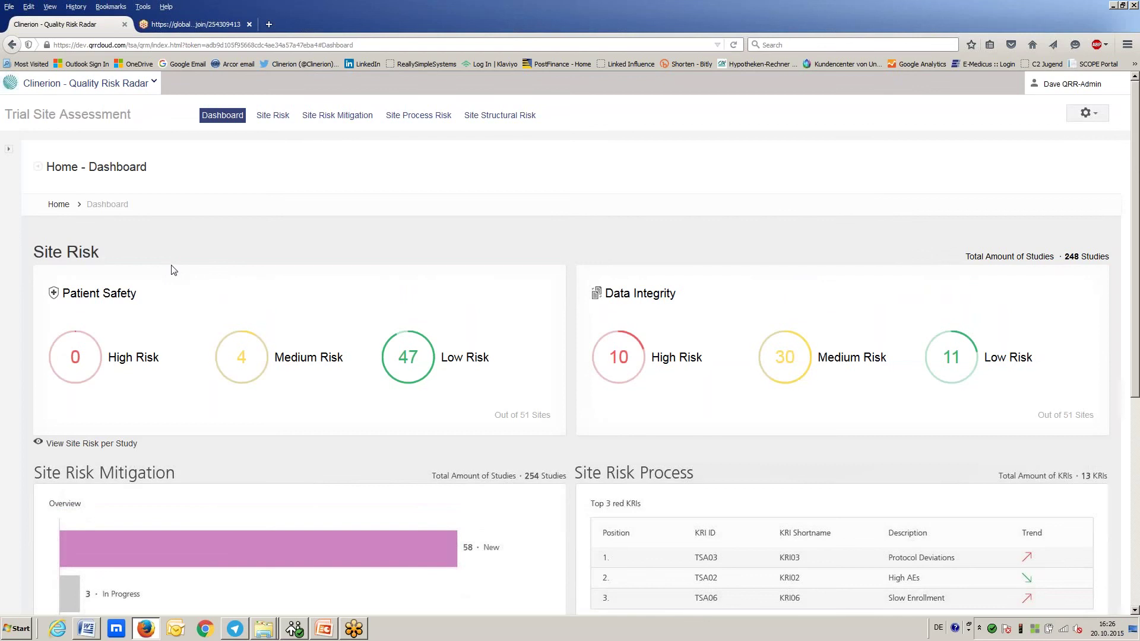
scroll(173, 271, "down", 2)
scroll(174, 270, "down", 2)
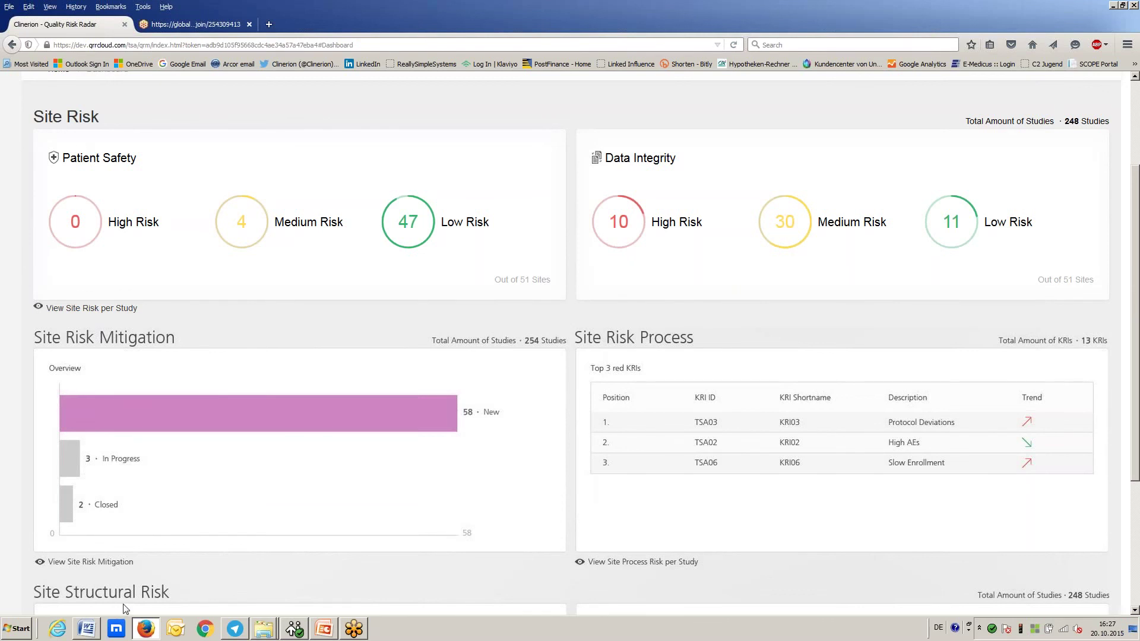
scroll(127, 601, "down", 2)
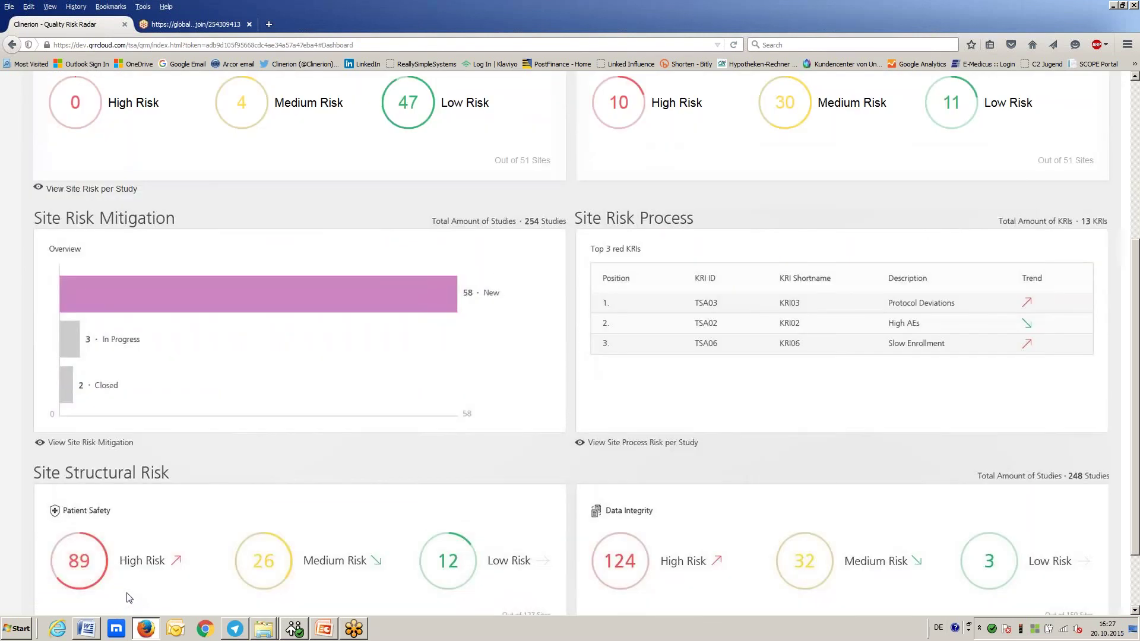
scroll(127, 535, "down", 1)
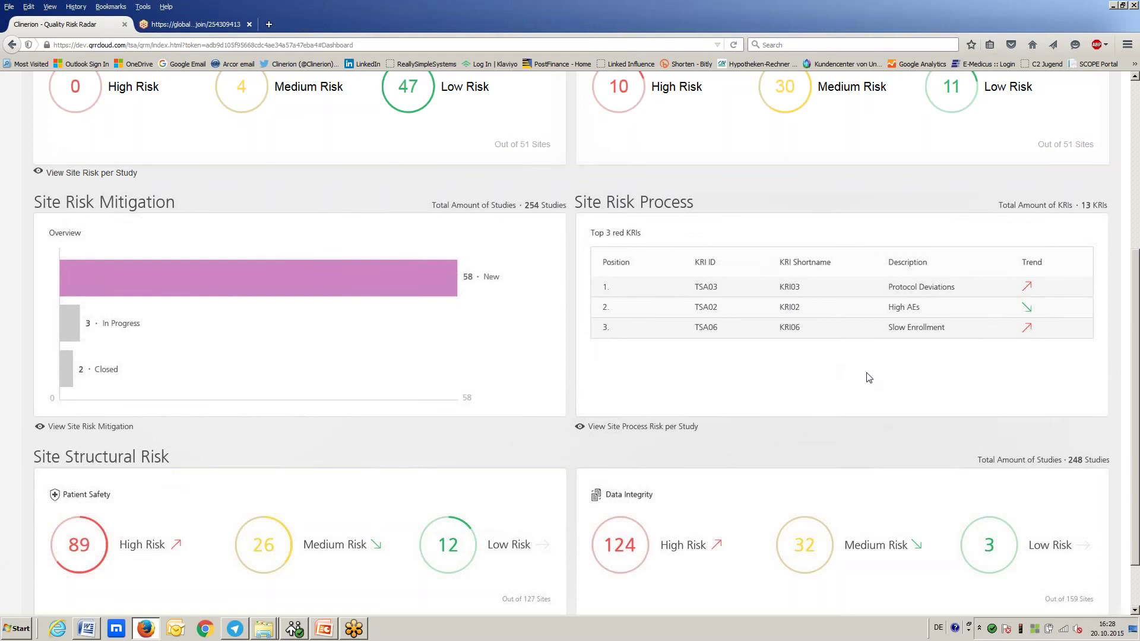
scroll(869, 377, "up", 1)
scroll(869, 378, "up", 2)
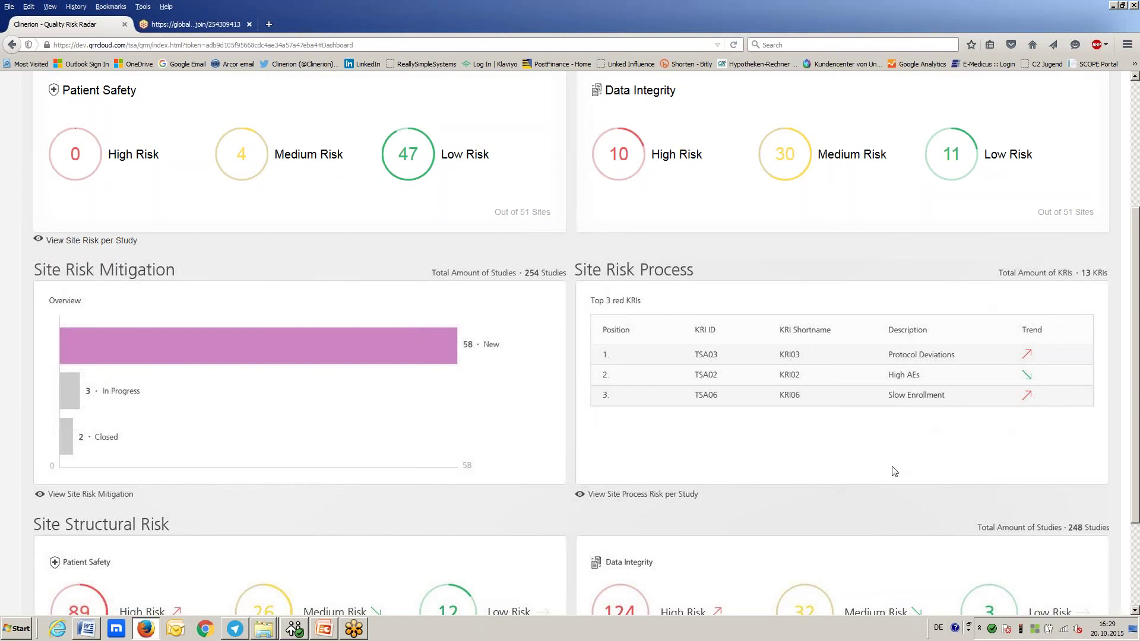
scroll(232, 414, "up", 2)
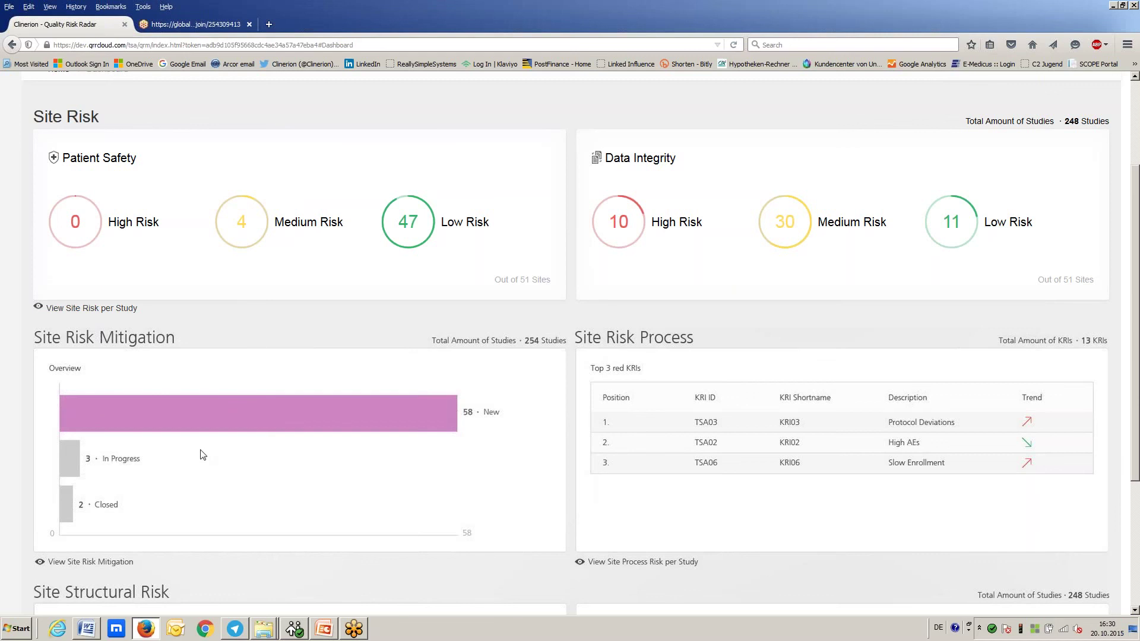
scroll(222, 407, "up", 1)
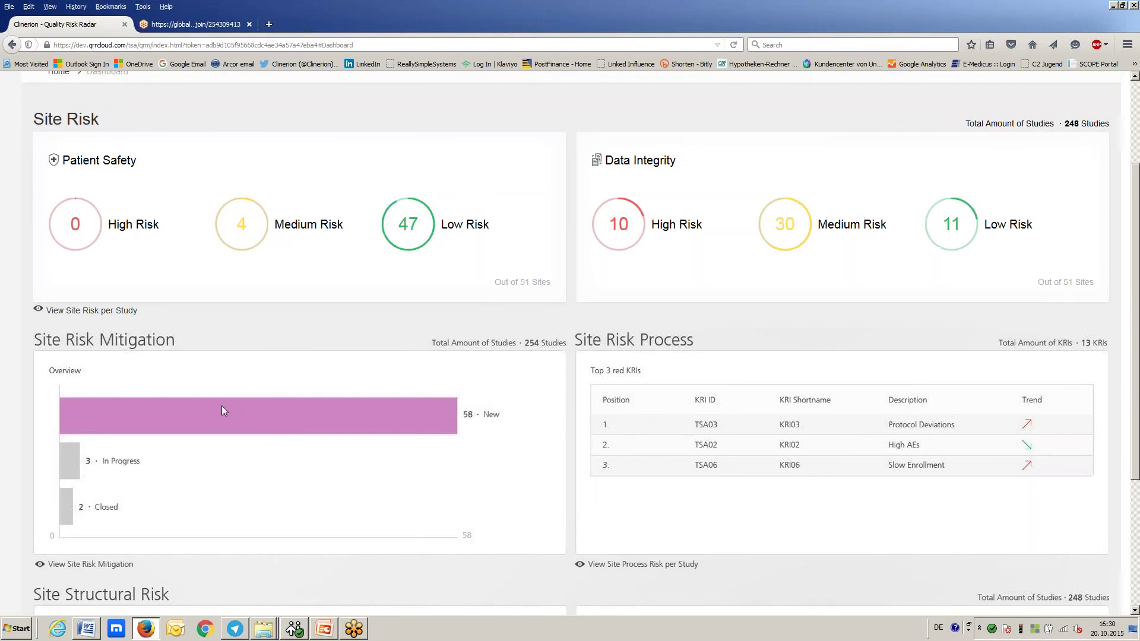
scroll(222, 405, "up", 3)
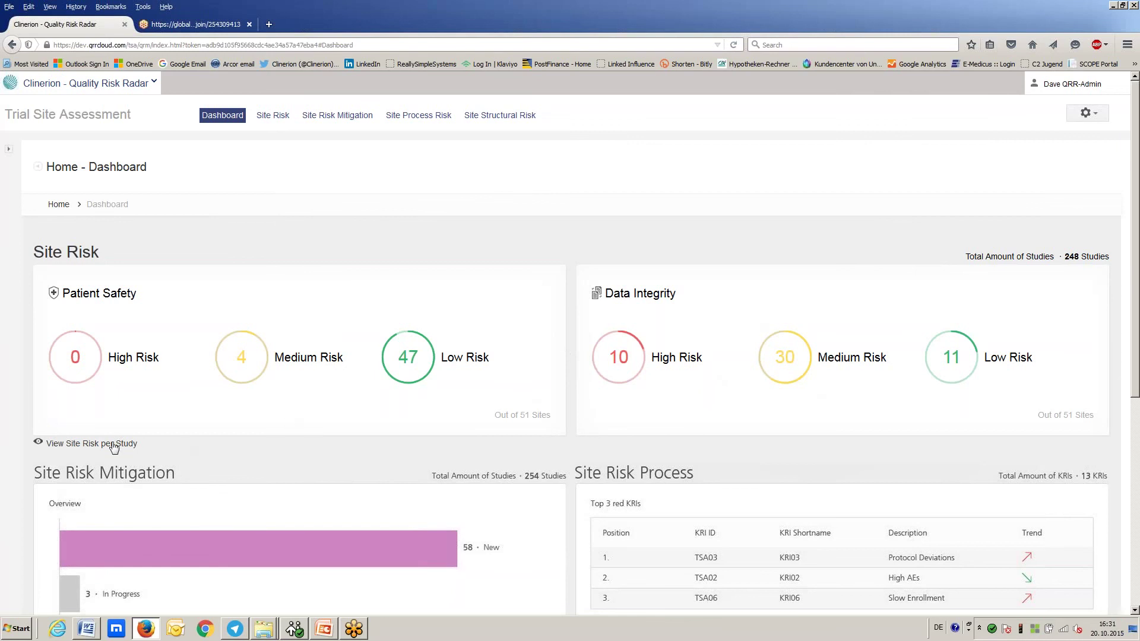
Open the site risk per study view and show the Data Integrity risks for study K023
left_click(130, 444)
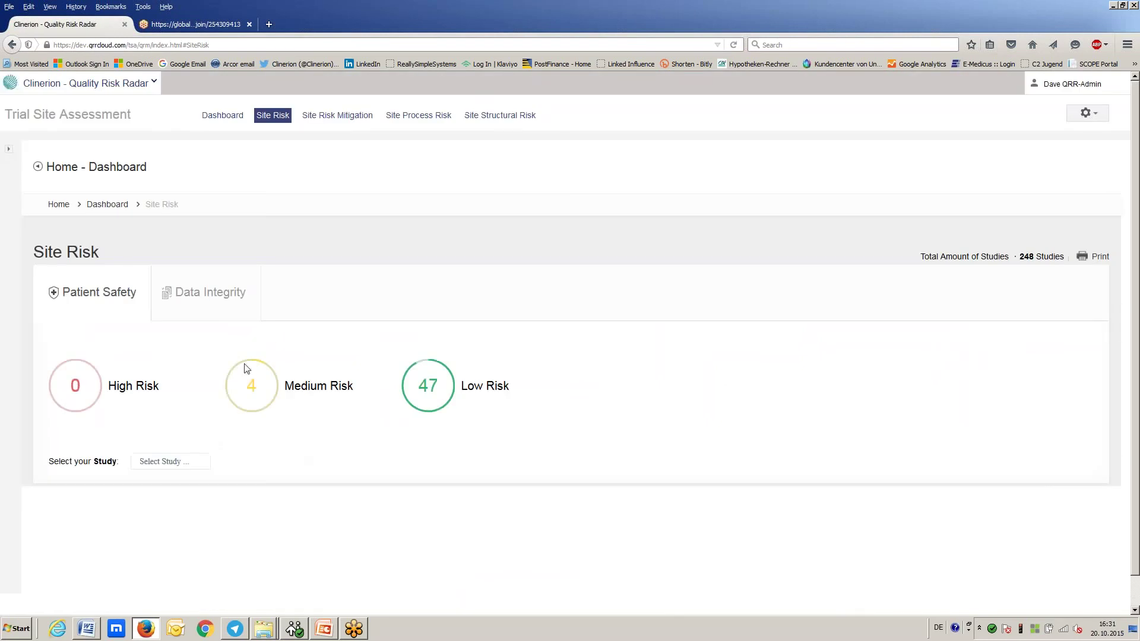
left_click(212, 302)
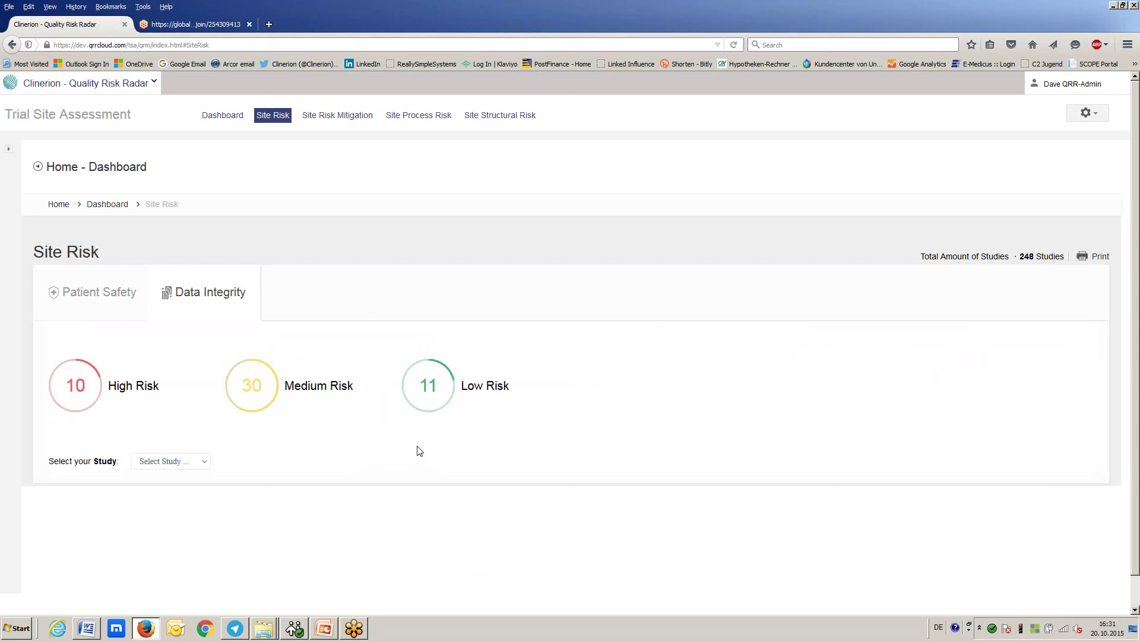
left_click(204, 464)
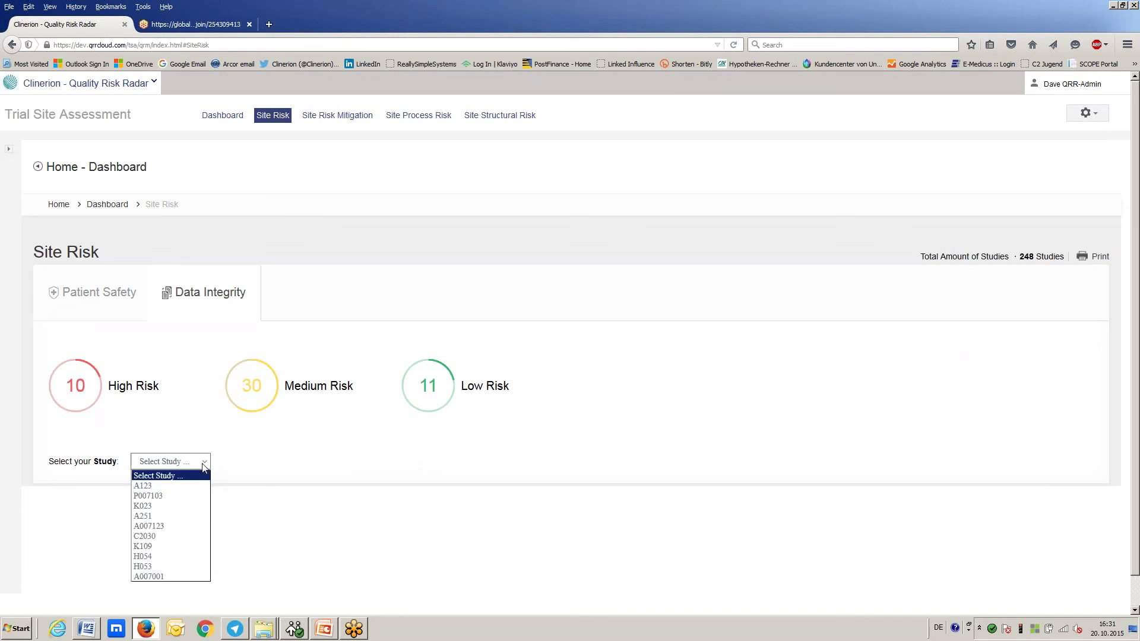
left_click(159, 507)
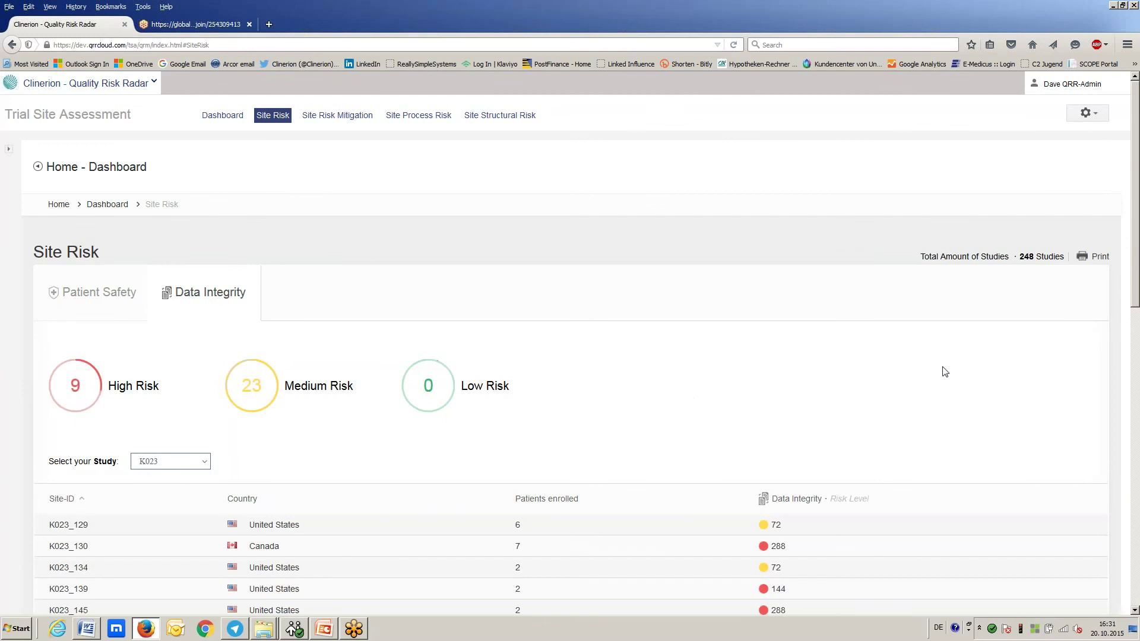
Review the K023 site list and sort it by Data Integrity risk level, highest first
scroll(945, 372, "down", 2)
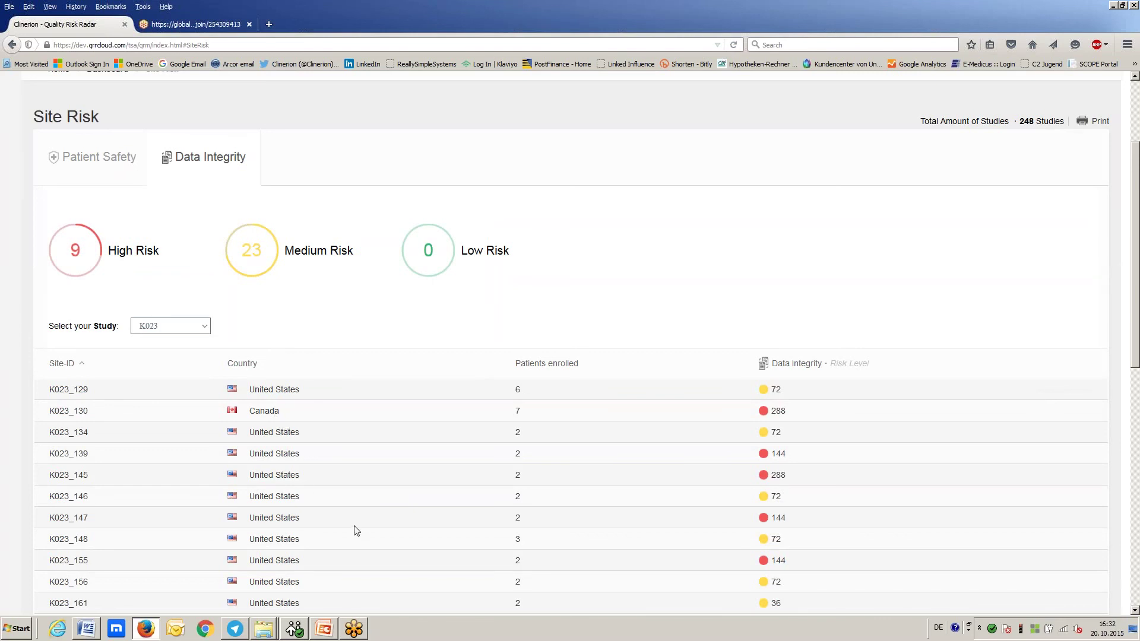
scroll(357, 530, "down", 3)
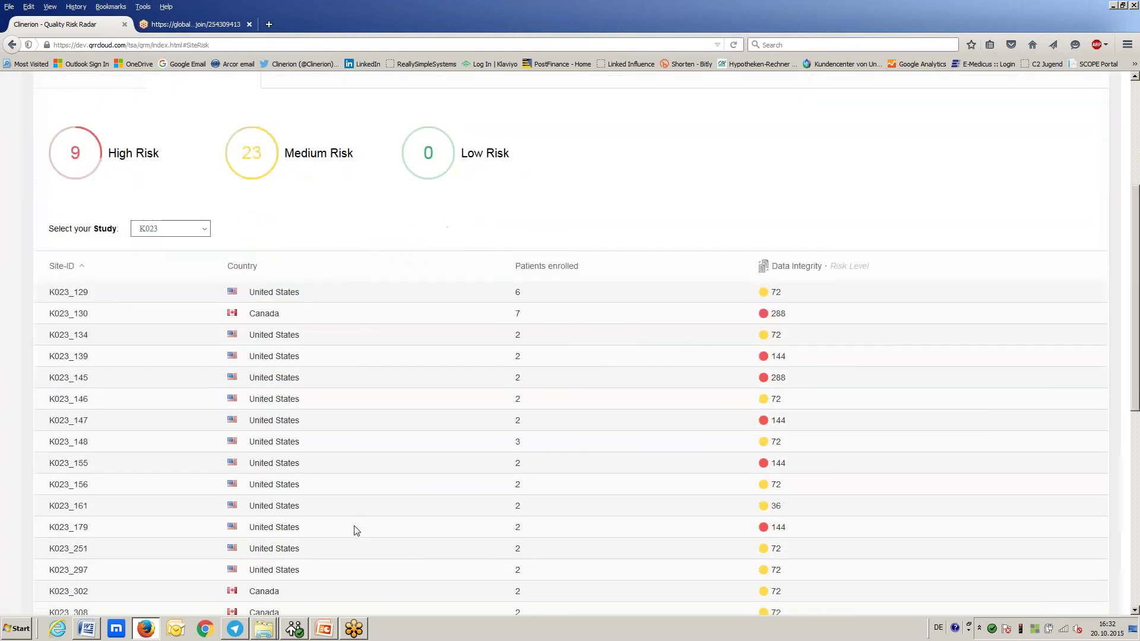
scroll(356, 530, "down", 7)
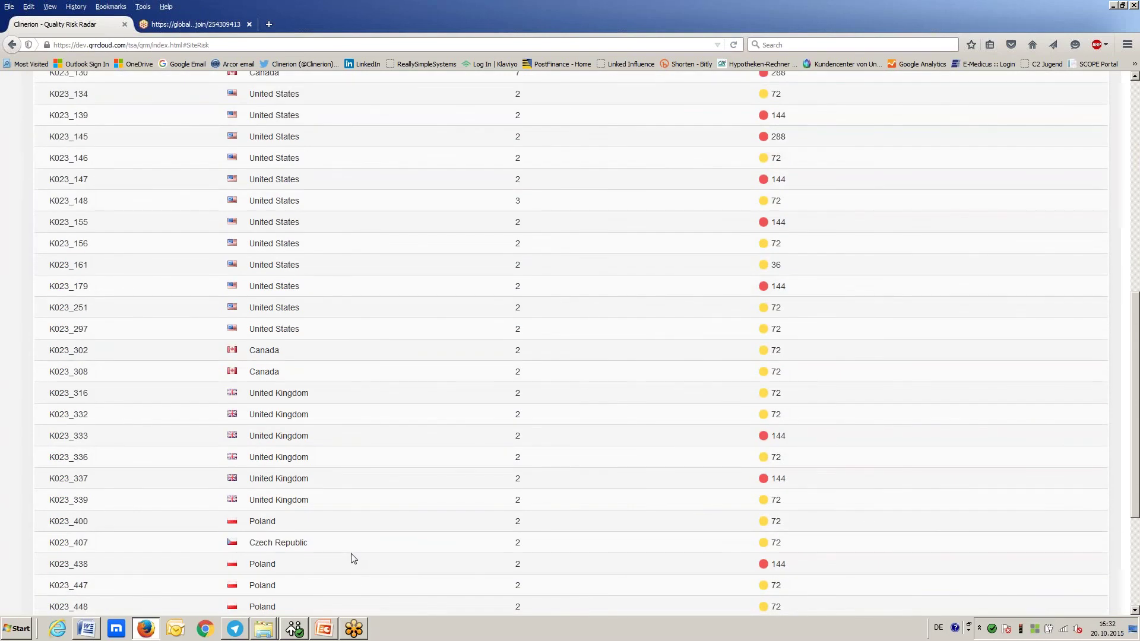
scroll(354, 558, "up", 6)
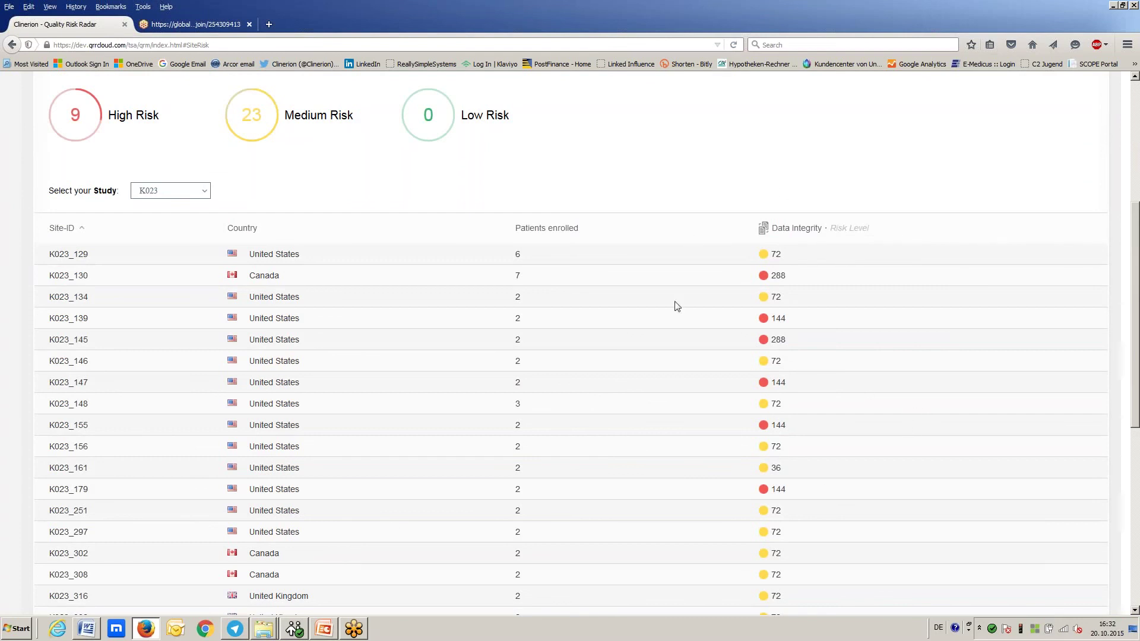
scroll(400, 138, "up", 2)
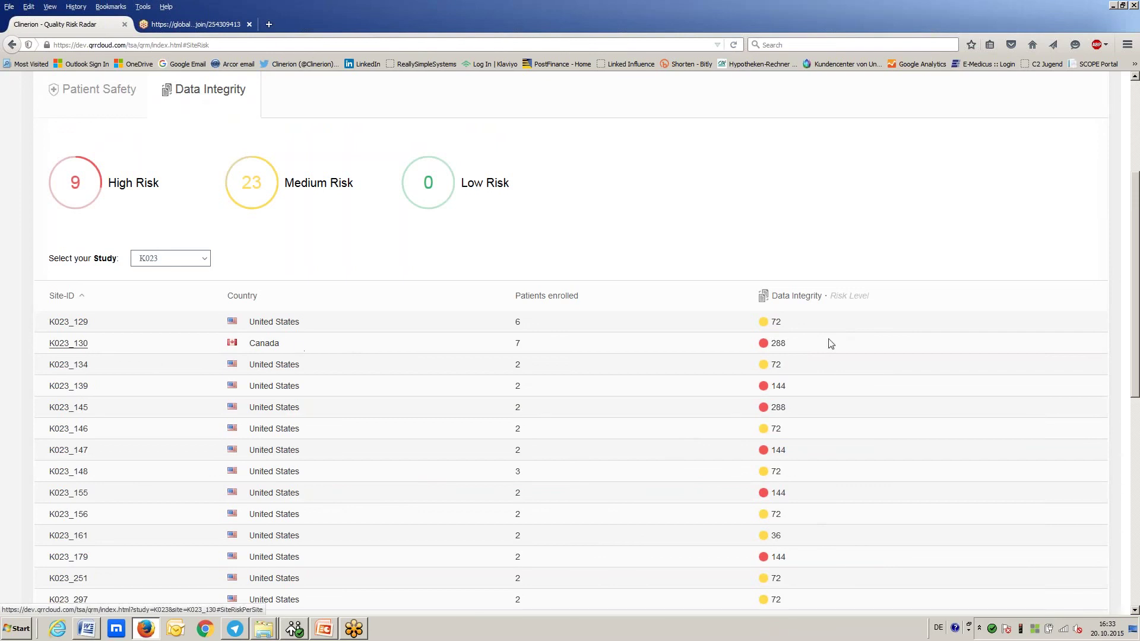
left_click(843, 301)
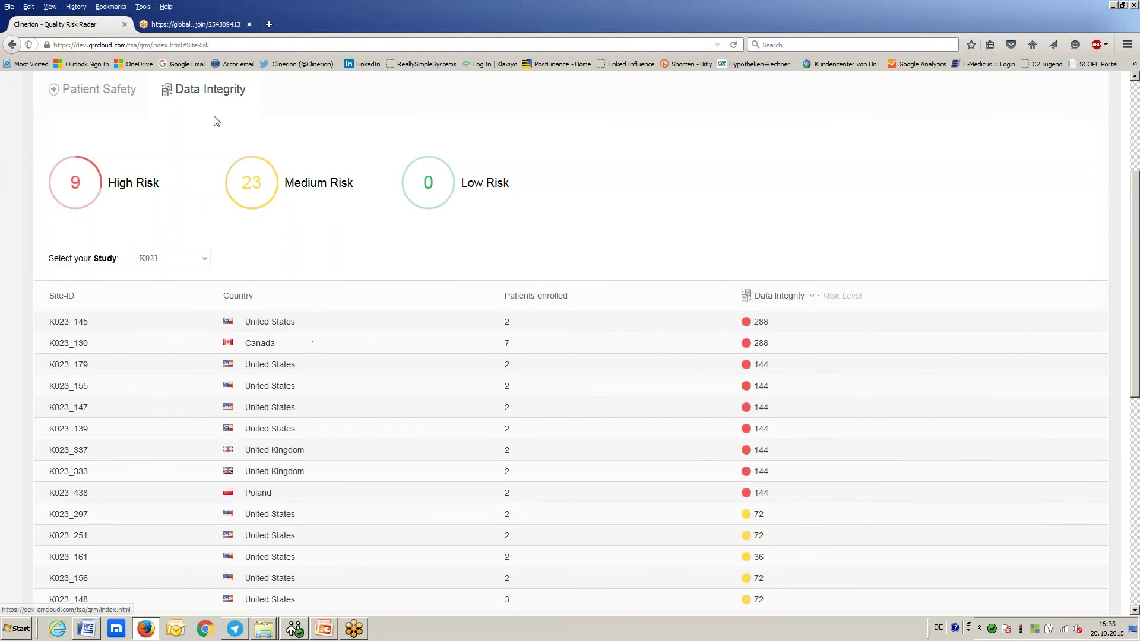
Open the site risk details of K023_130 and examine its Data Integrity scores, risk factors and process risk
left_click(70, 349)
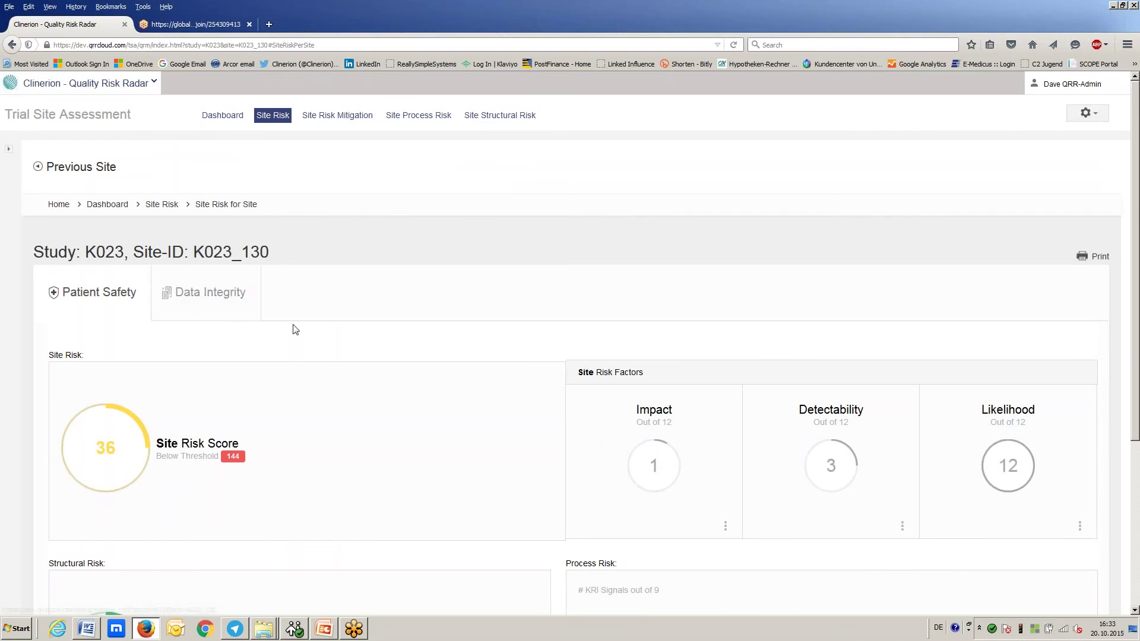
scroll(295, 329, "down", 2)
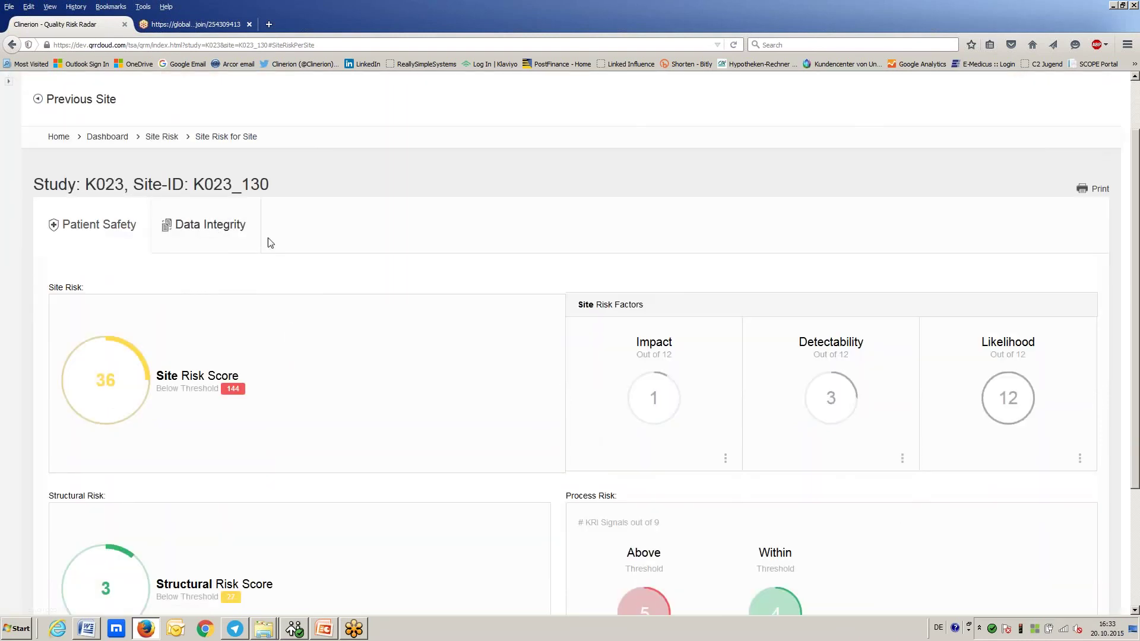
scroll(268, 241, "down", 2)
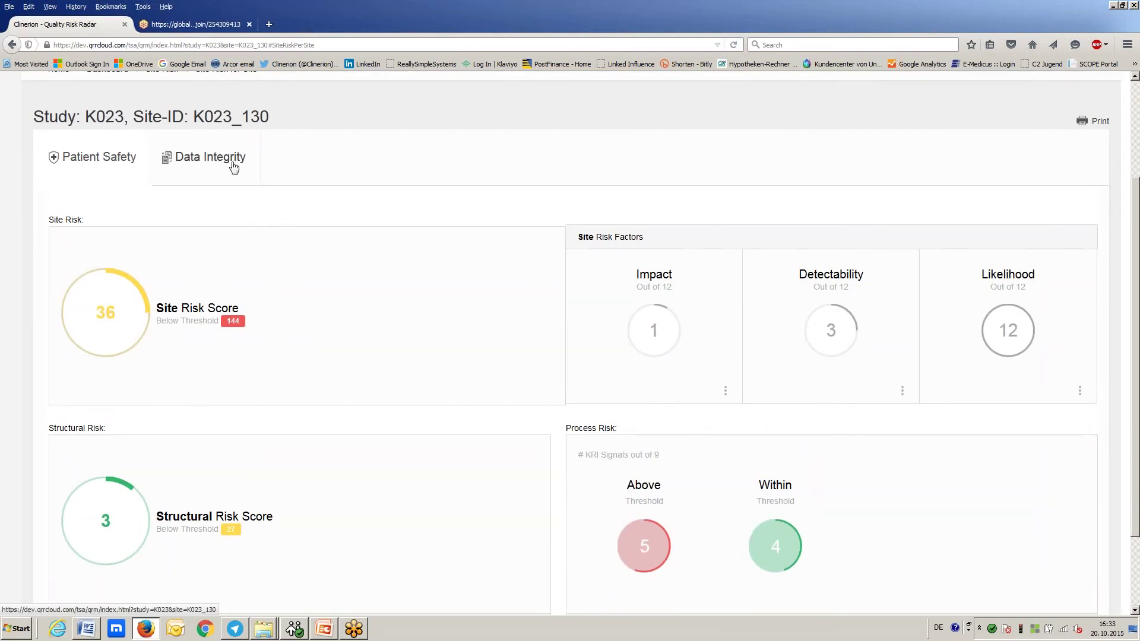
left_click(237, 164)
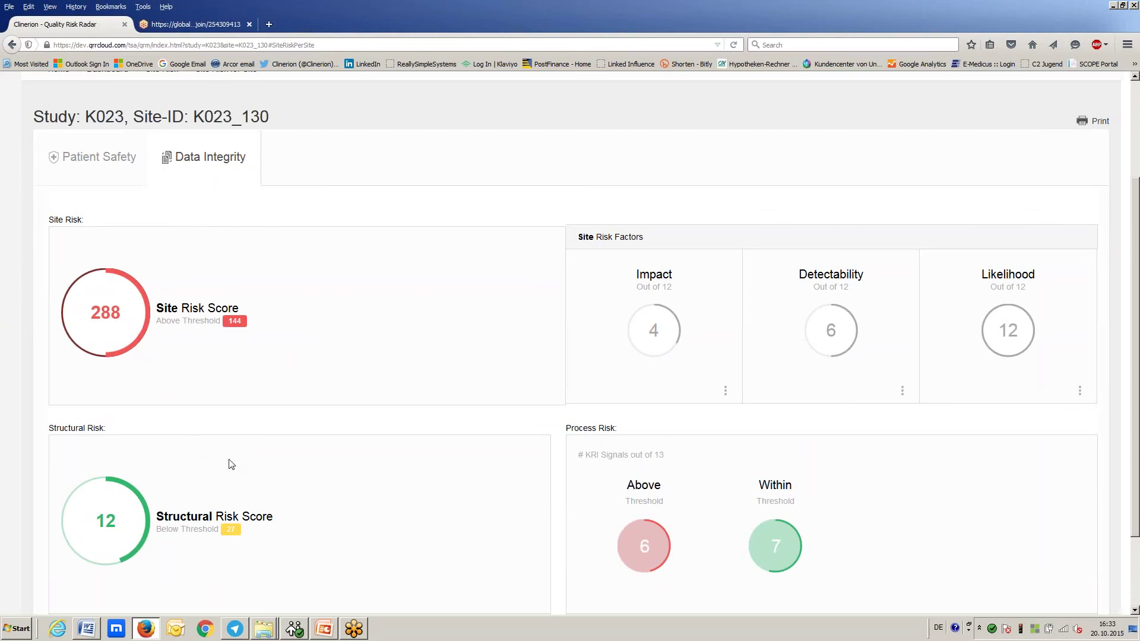
scroll(297, 452, "down", 2)
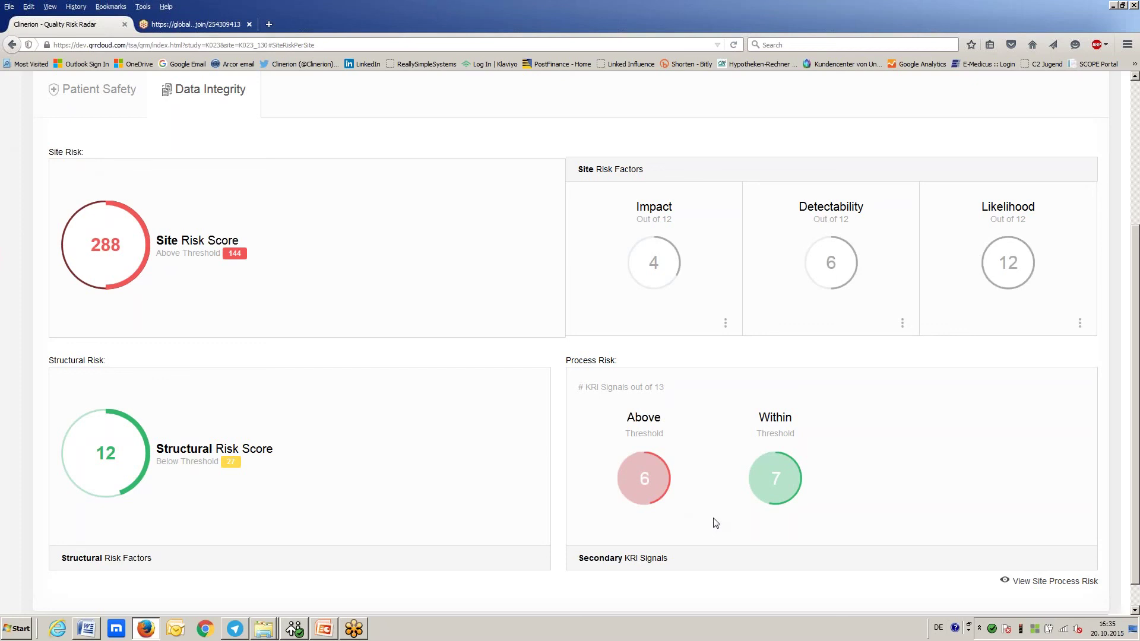
Open the site process risk of K023_130 and review its Data Integrity key risk indicators with their signals and values
left_click(1061, 588)
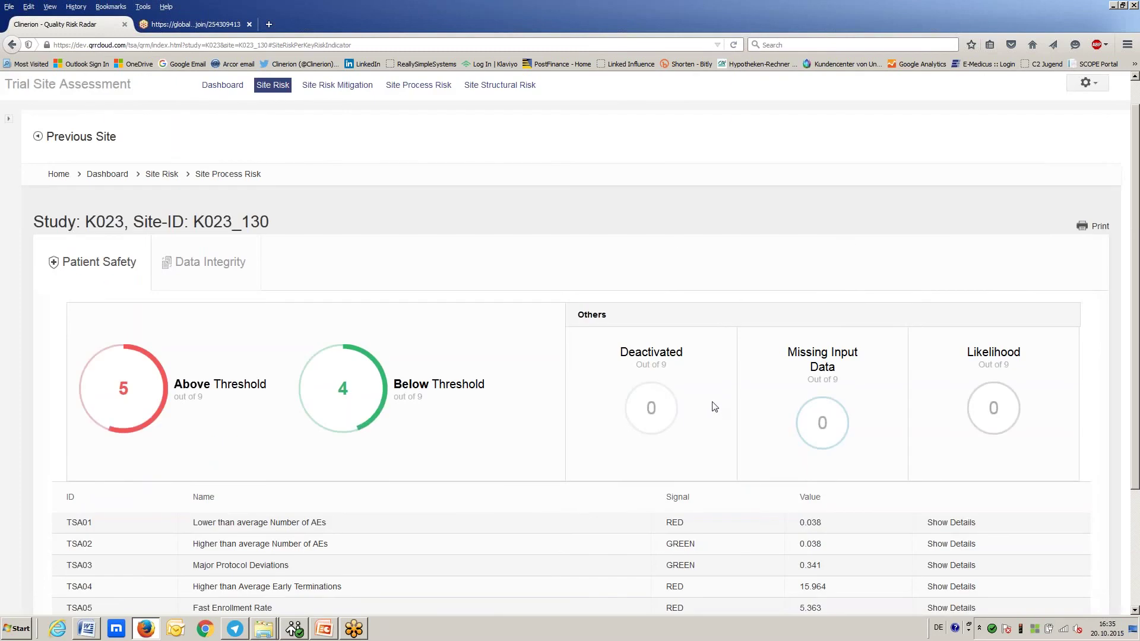
scroll(712, 404, "down", 4)
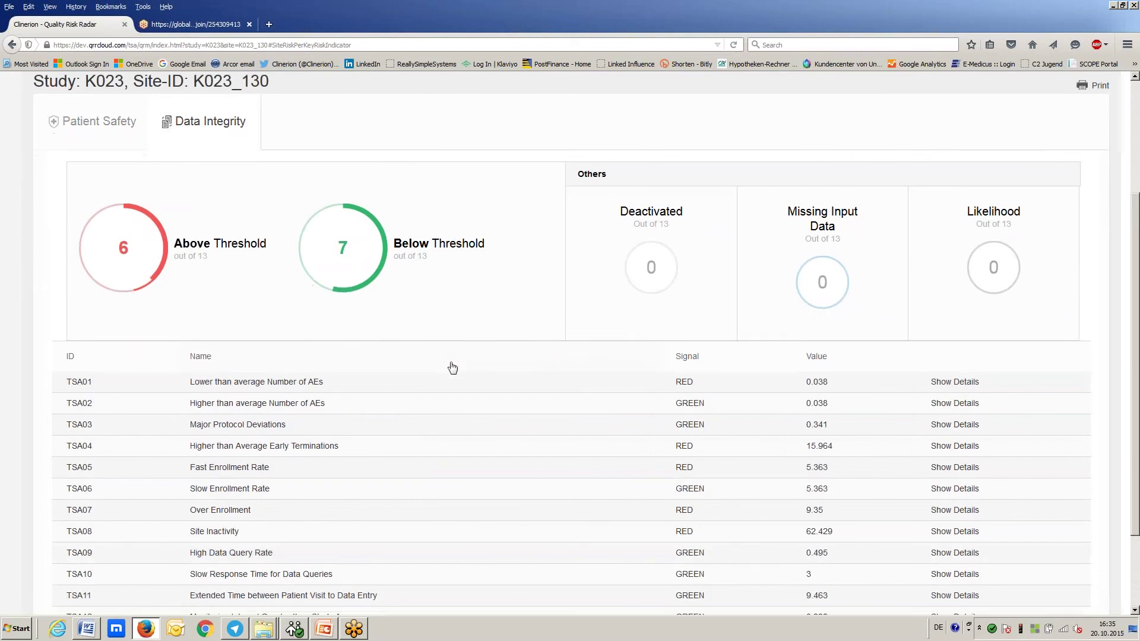
scroll(452, 368, "down", 2)
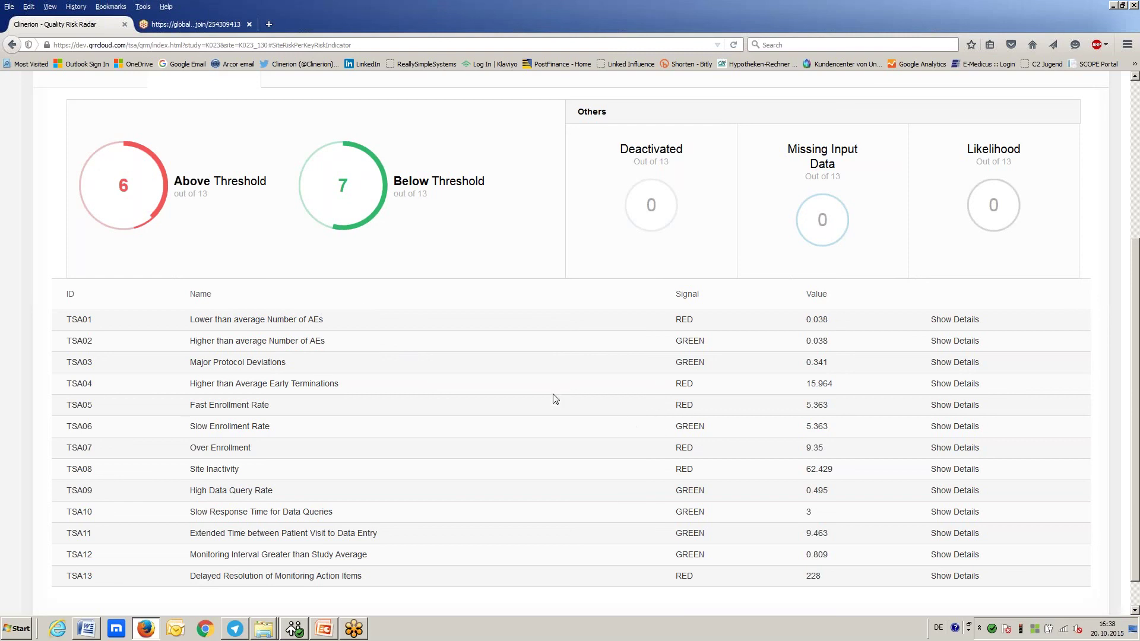
scroll(556, 398, "up", 1)
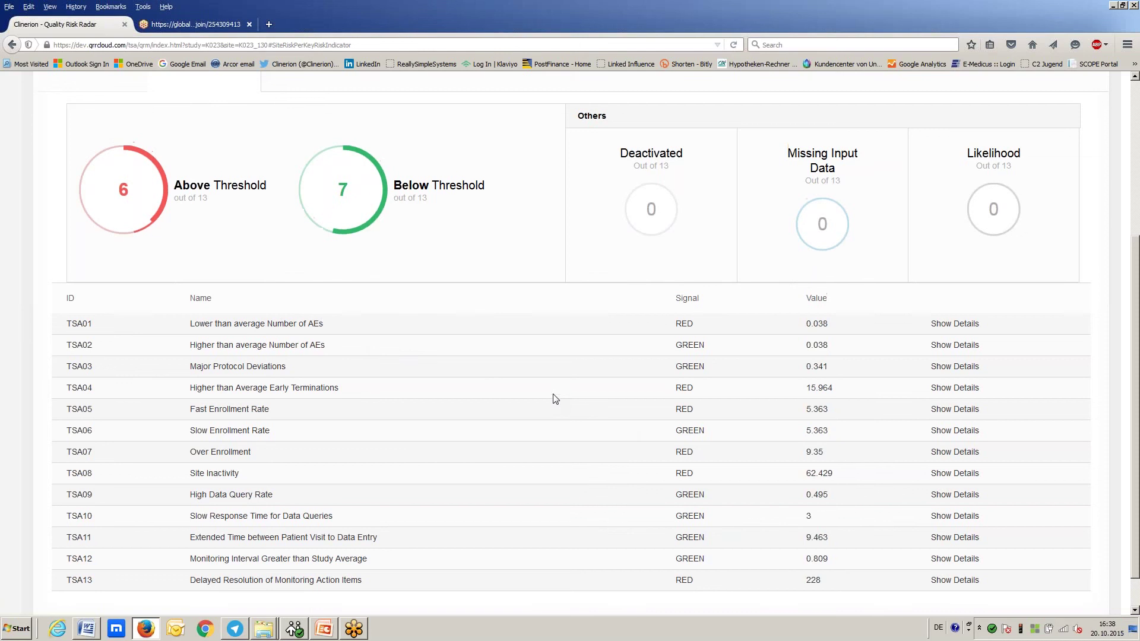
scroll(555, 398, "up", 2)
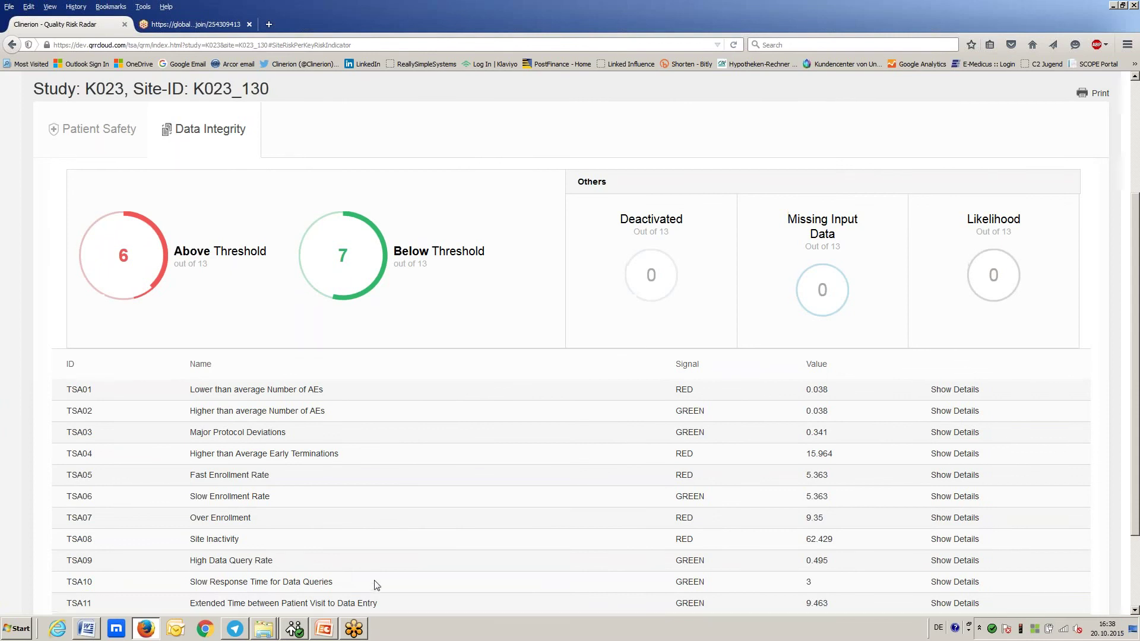
scroll(377, 585, "up", 2)
scroll(377, 585, "up", 3)
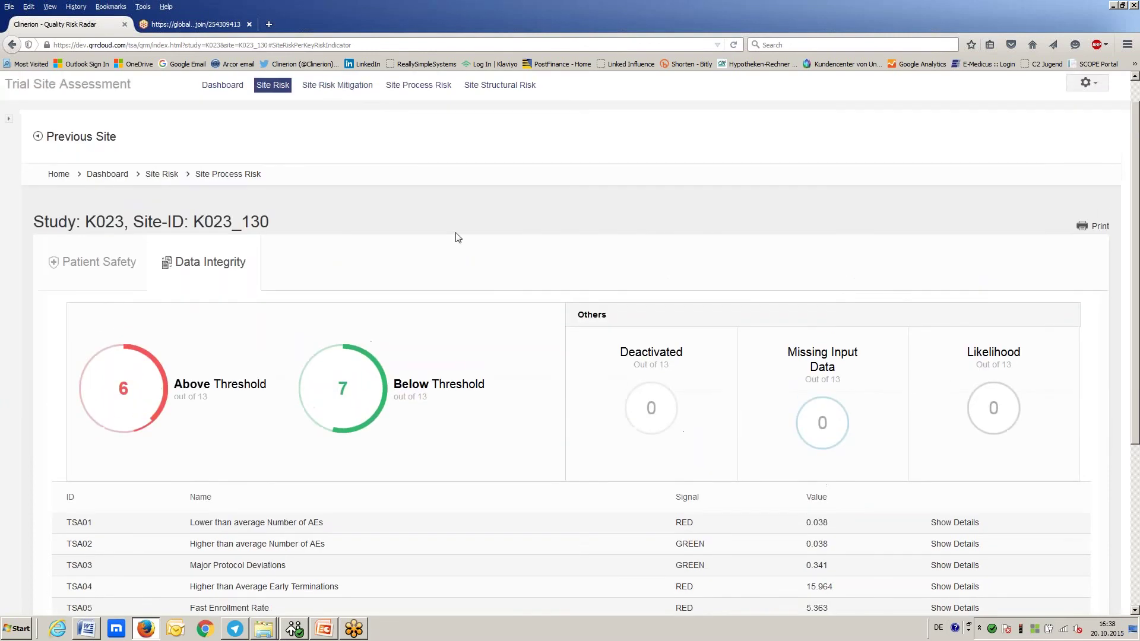
Open the Site Risk Mitigation task overview and set its filter to show all tasks
left_click(348, 88)
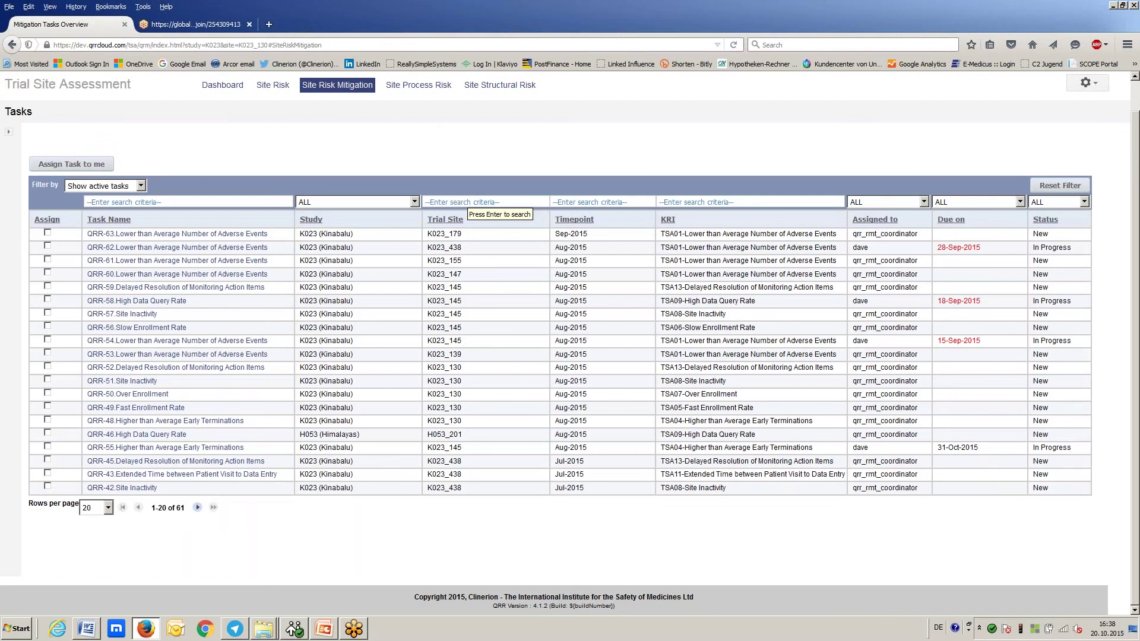
left_click(460, 201)
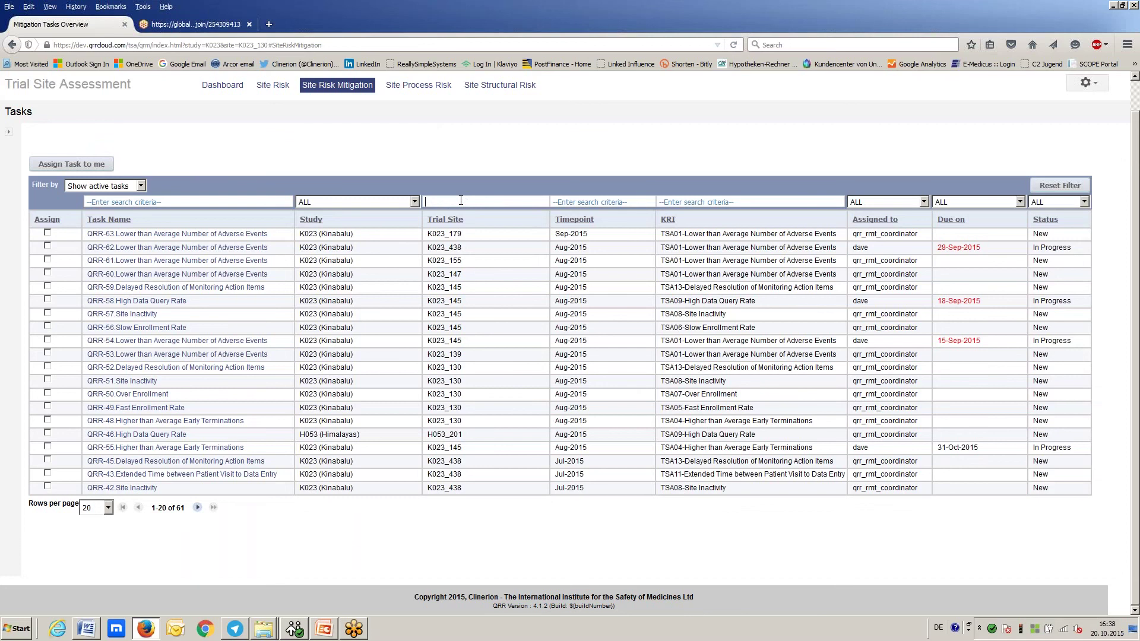
left_click(117, 188)
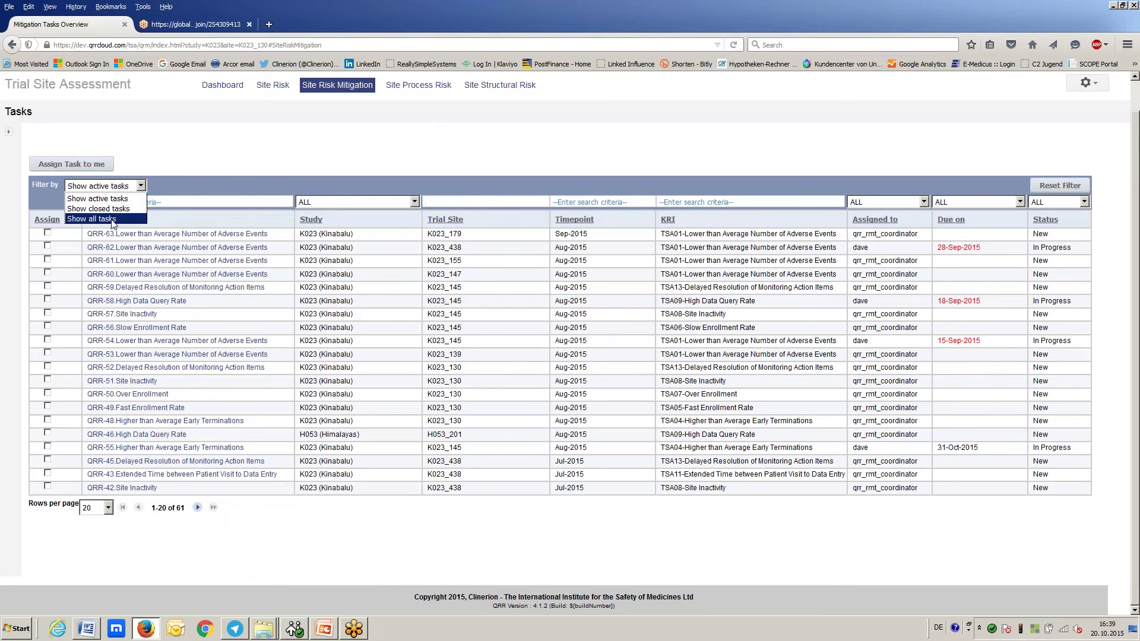
left_click(112, 219)
Filter the tasks by trial site 130 and open the Higher than Average Early Terminations task QRR-48
left_click(497, 203)
type("1")
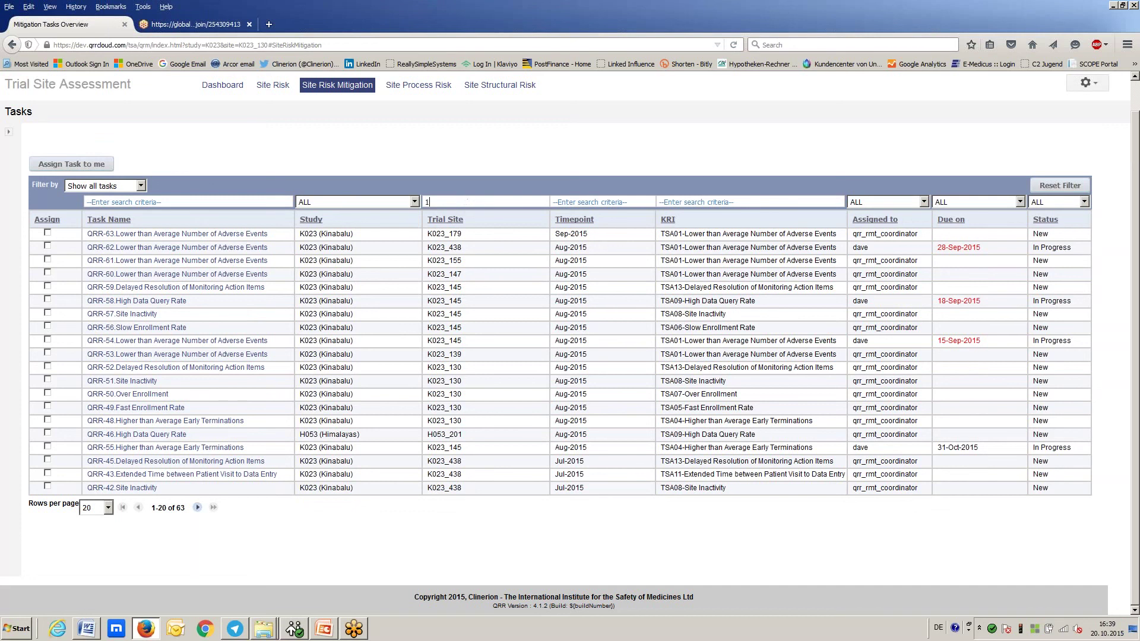
type("30")
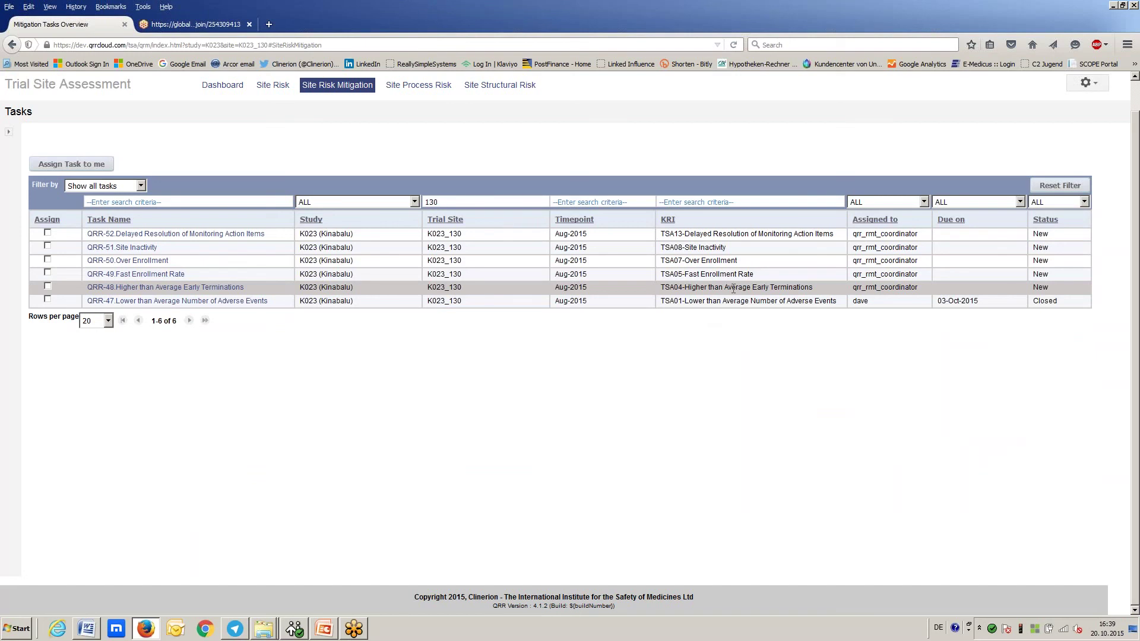
left_click(213, 291)
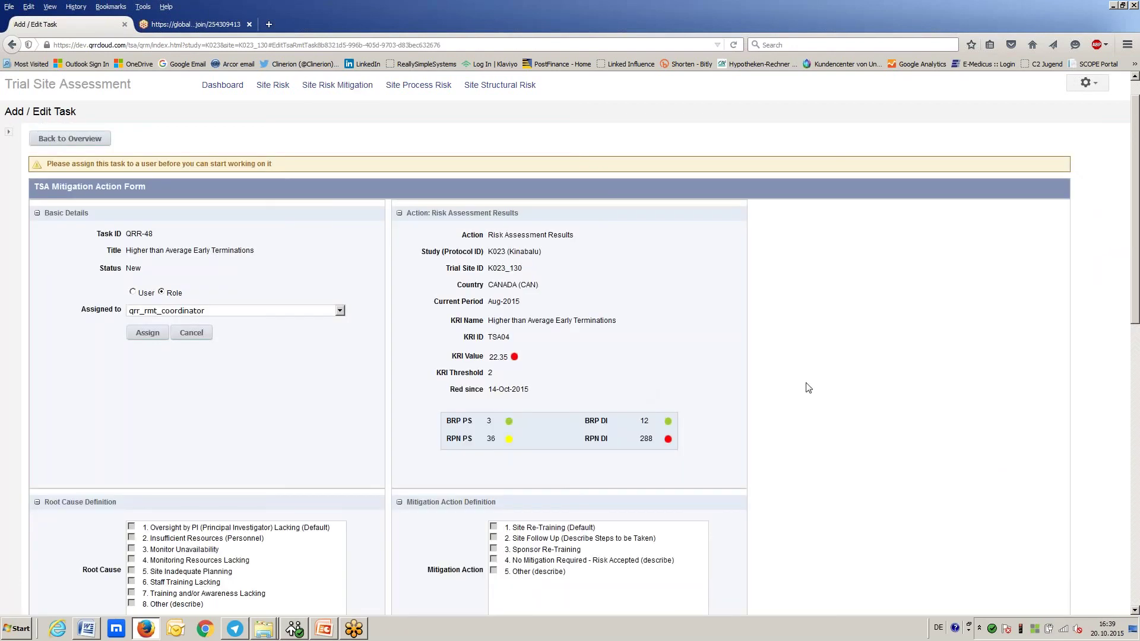
scroll(802, 387, "down", 2)
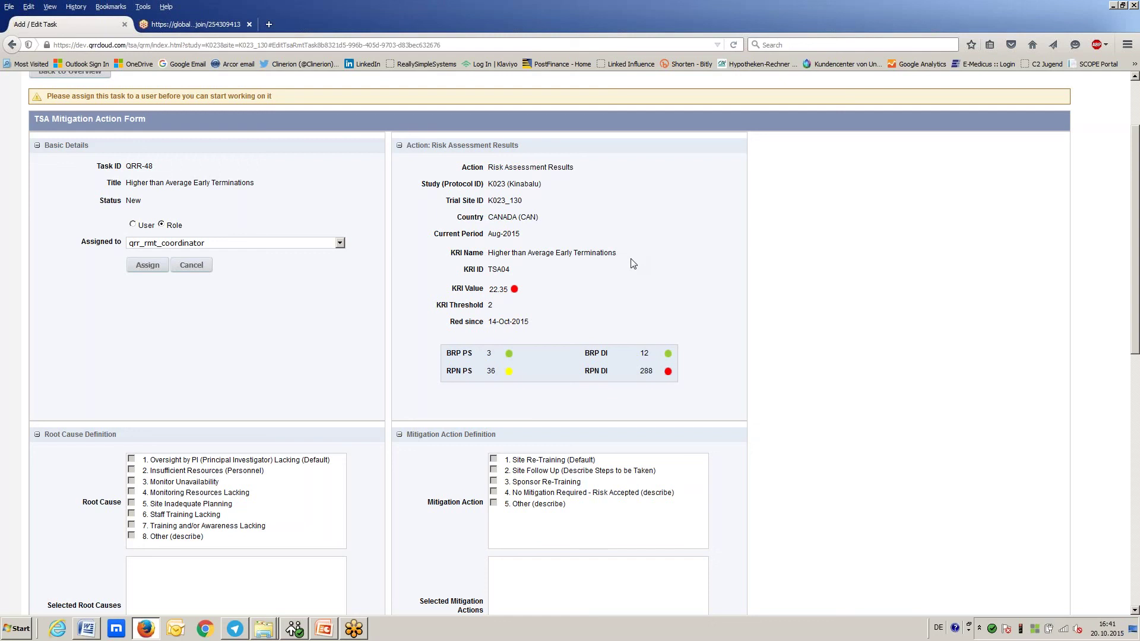
Assign the task to the QRR-Admin user instead of a role, giving "assign" as the audit reason
triple_click(683, 260)
left_click(686, 264)
left_click(133, 225)
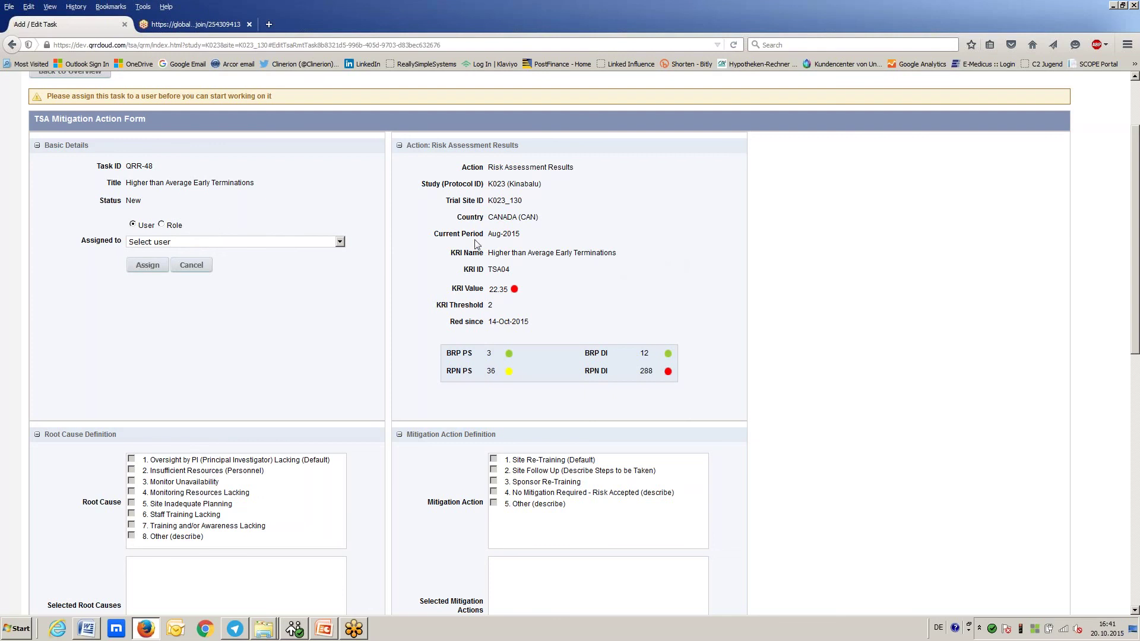
left_click(231, 243)
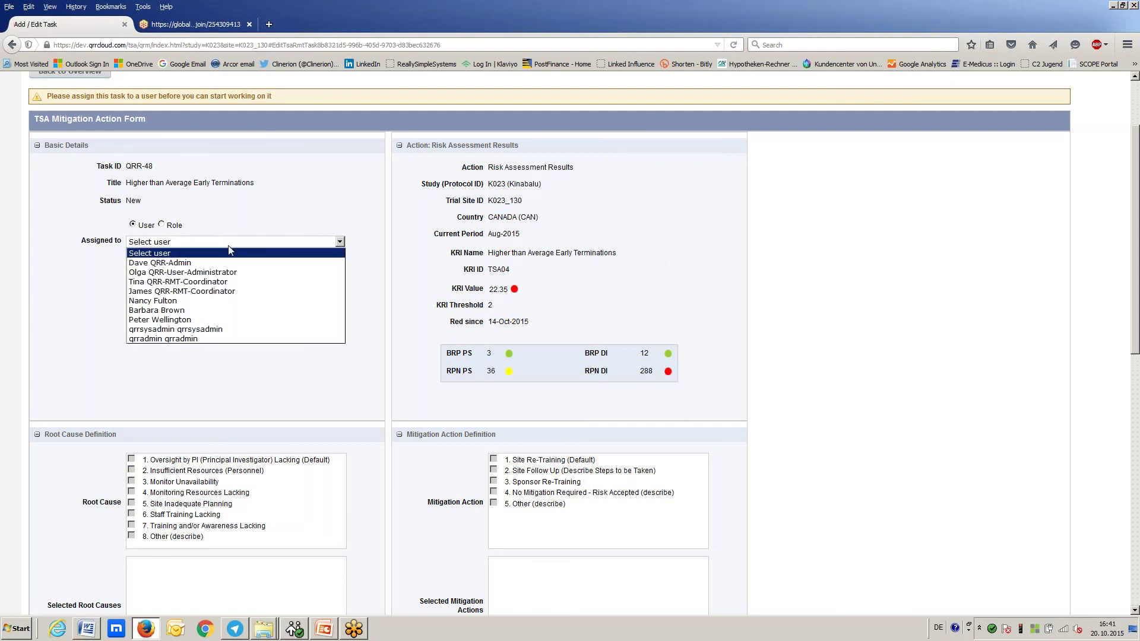
left_click(187, 264)
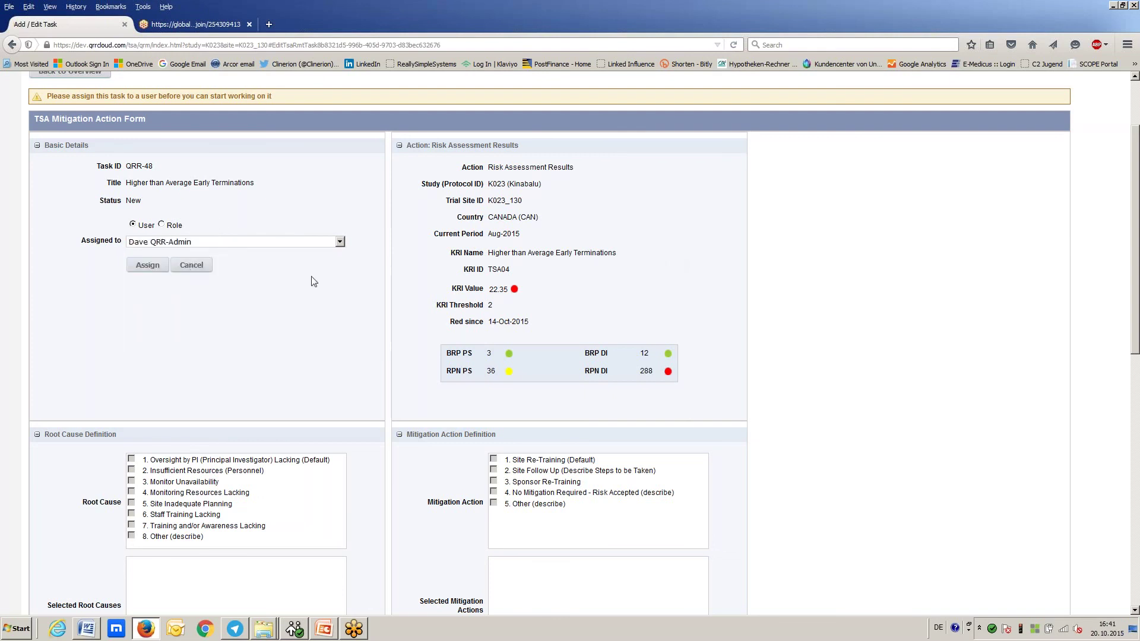
left_click(158, 271)
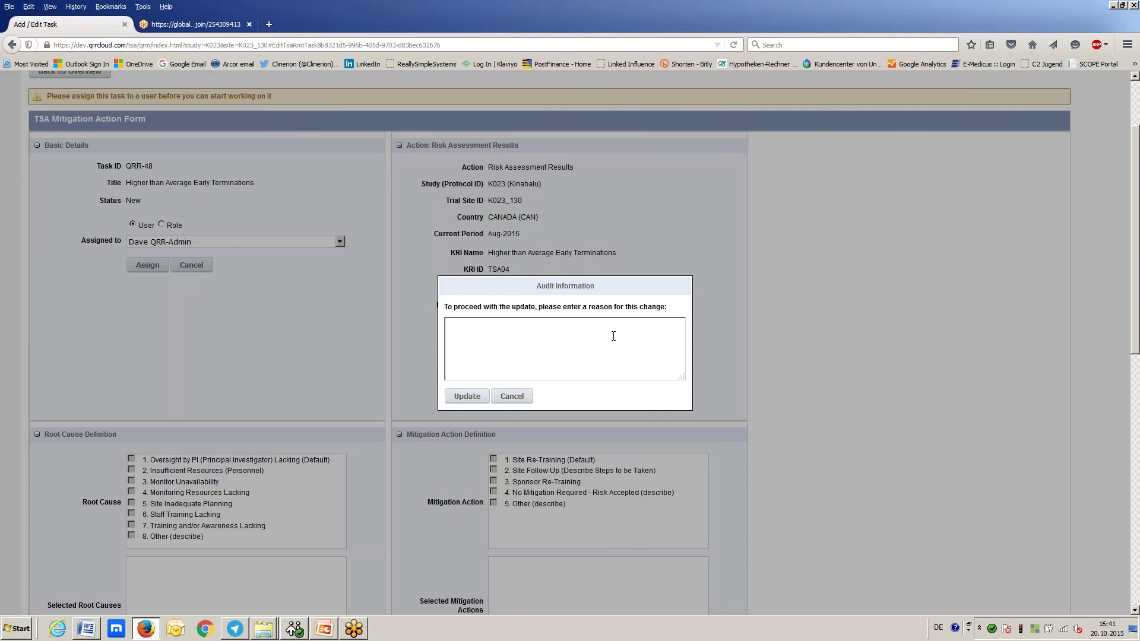
type("assign")
left_click(467, 396)
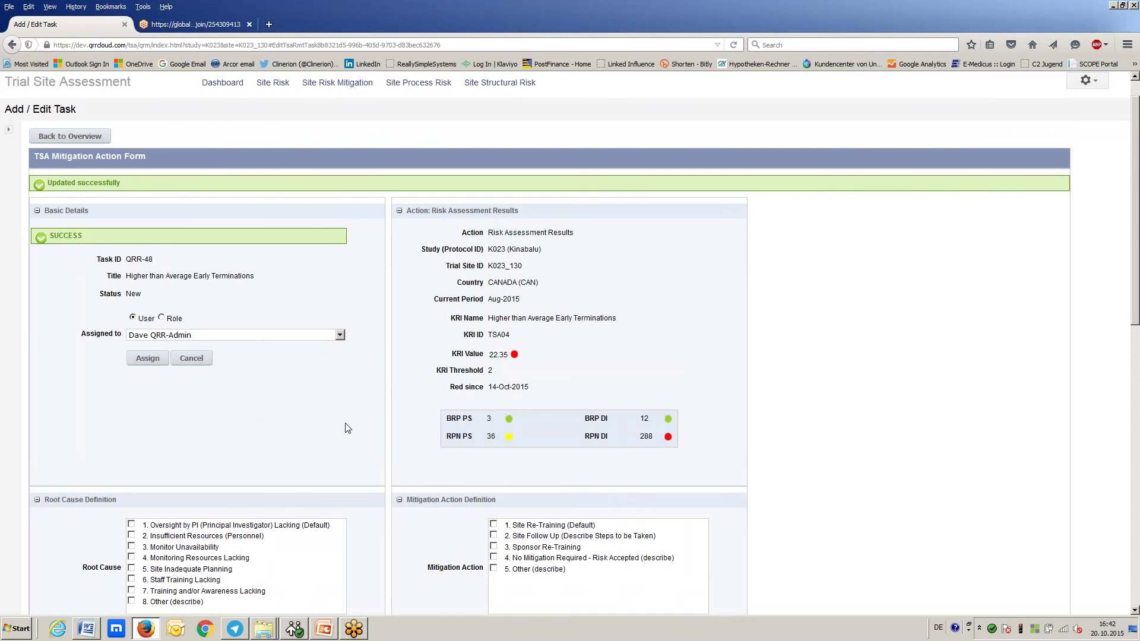
Keep the session active and set the root cause to Insufficient Resources (Personnel) with the description "one person on sick leave"
scroll(349, 423, "down", 3)
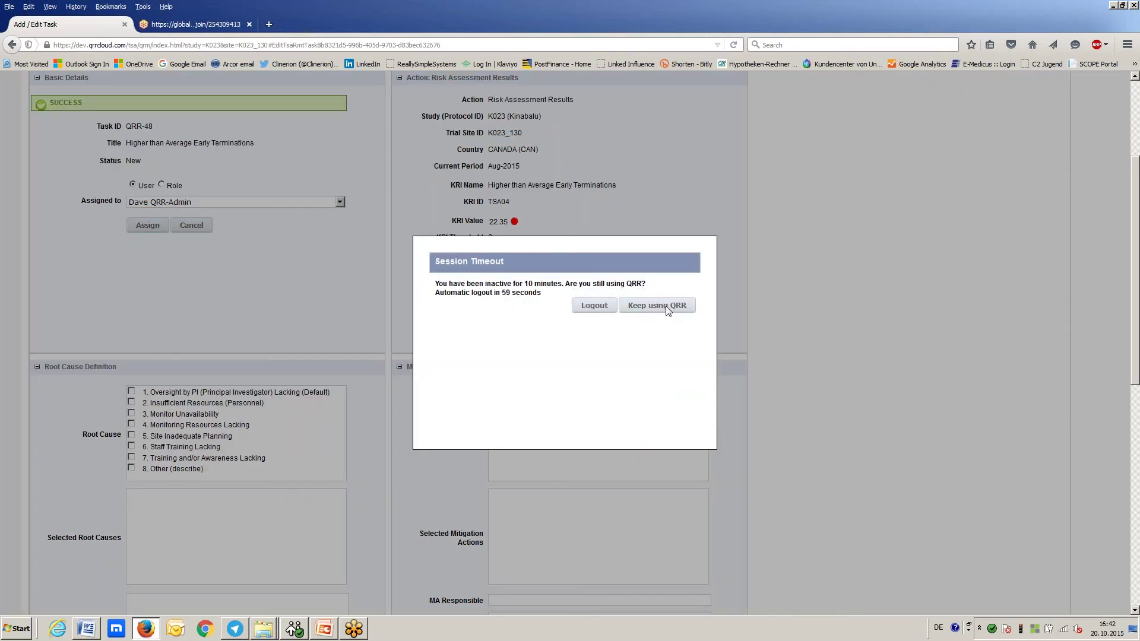
left_click(671, 306)
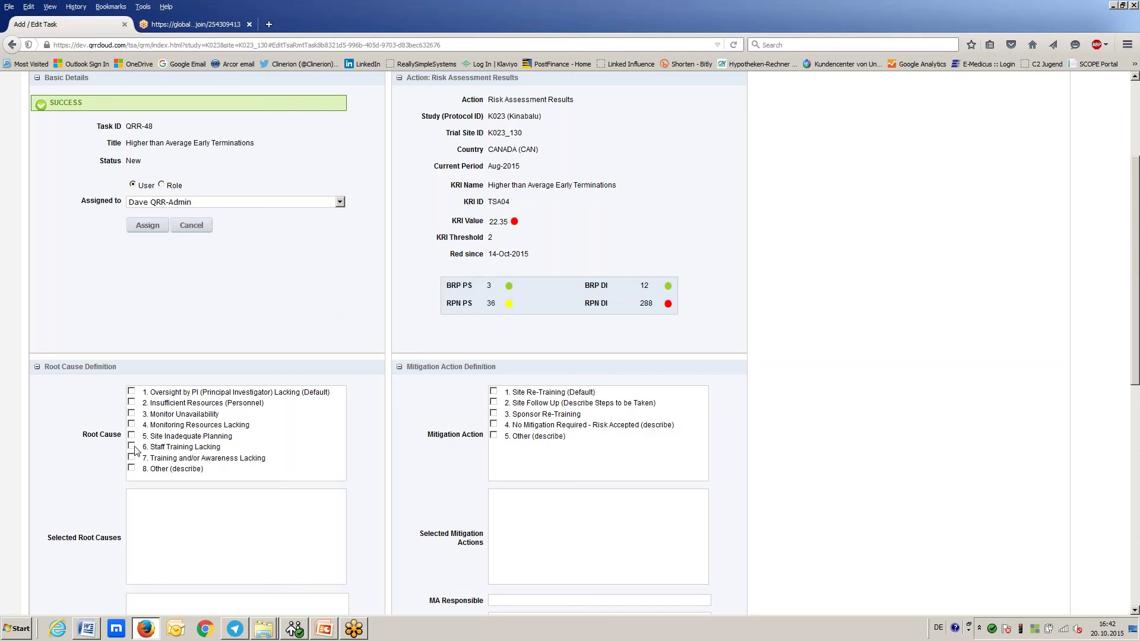
left_click(132, 403)
scroll(250, 528, "down", 1)
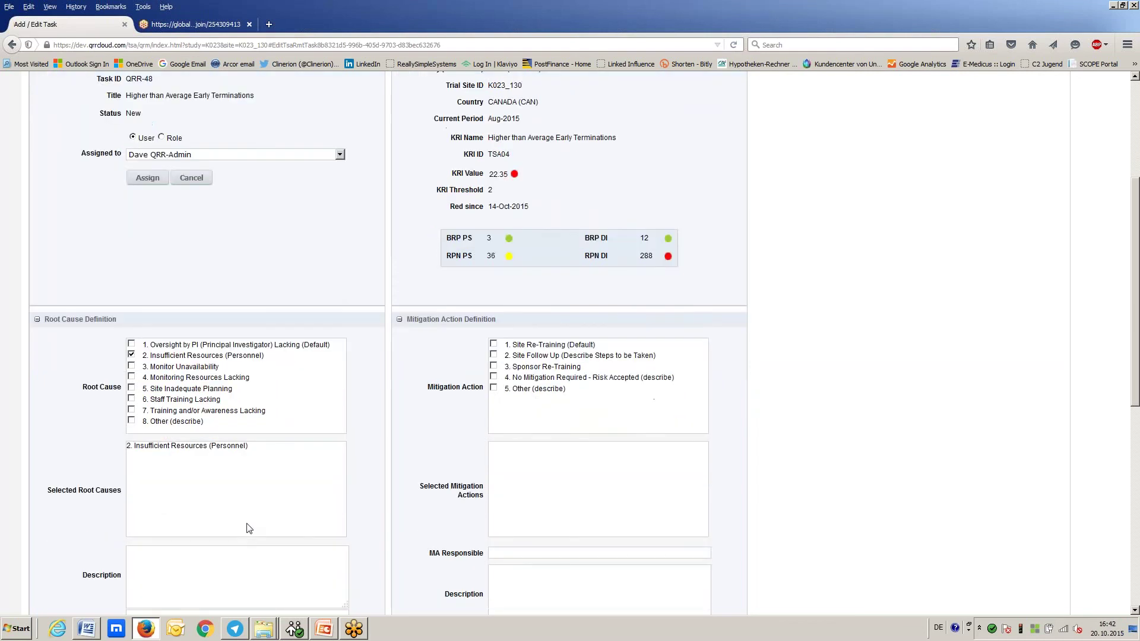
scroll(249, 528, "down", 1)
left_click(236, 530)
type("one")
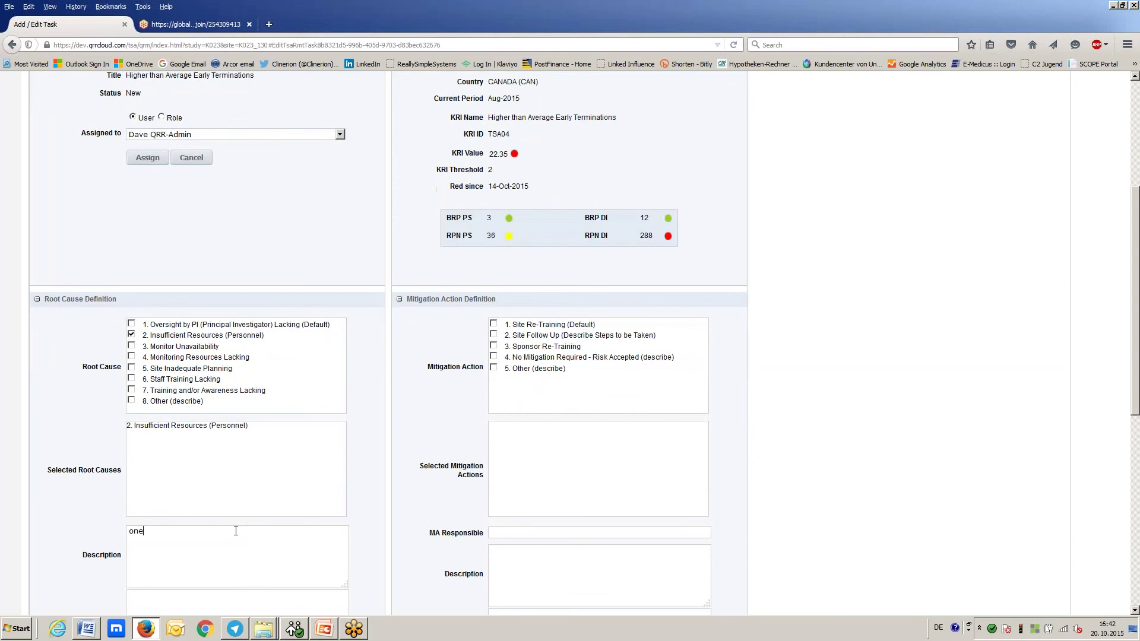
type(" person on sick leave")
Choose the Site Follow Up mitigation action, enter the responsible person's name and describe it as "talk to site management ensure adequate resources"
left_click(495, 336)
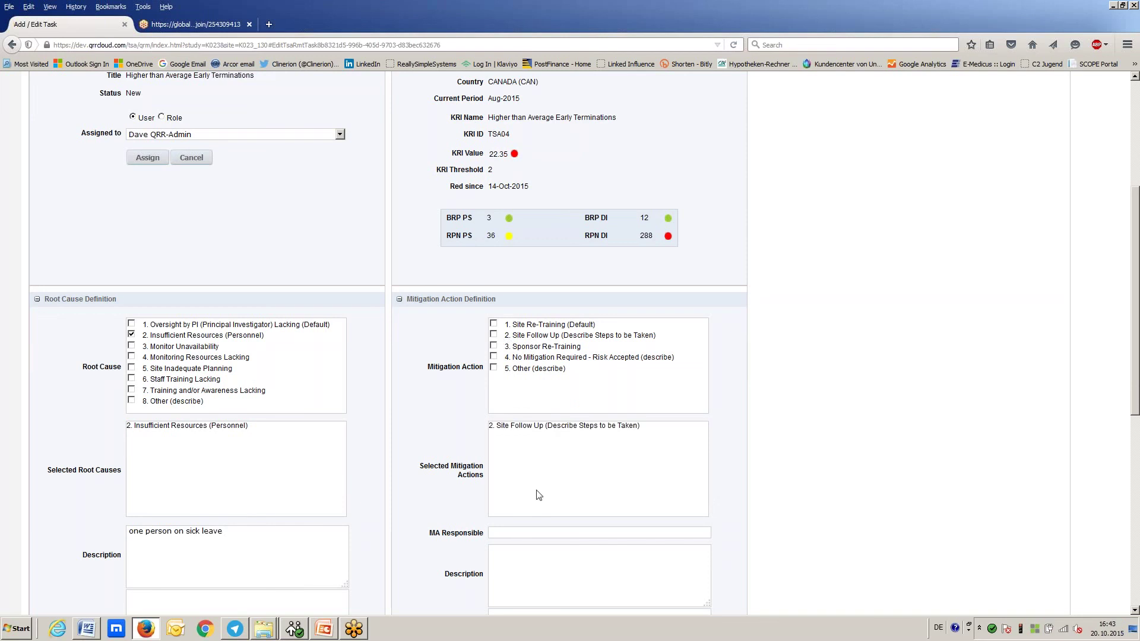
left_click(525, 531)
type("Mike")
left_click(520, 560)
type("talk to site manger")
key("BackSpace")
key("BackSpace")
type("gement a")
key("BackSpace")
type("ensure ")
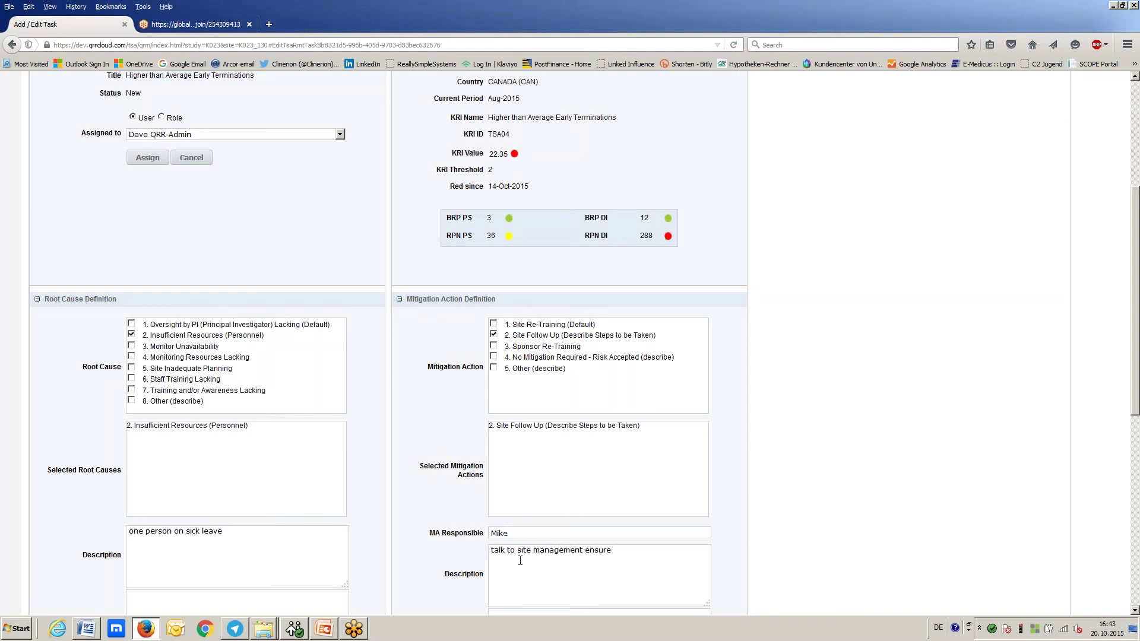
type("adequate resources")
Set the planned implementation date to 31-Oct-2015 and save the mitigation action with the audit reason "updated RC and MA"
scroll(739, 497, "down", 3)
left_click(552, 482)
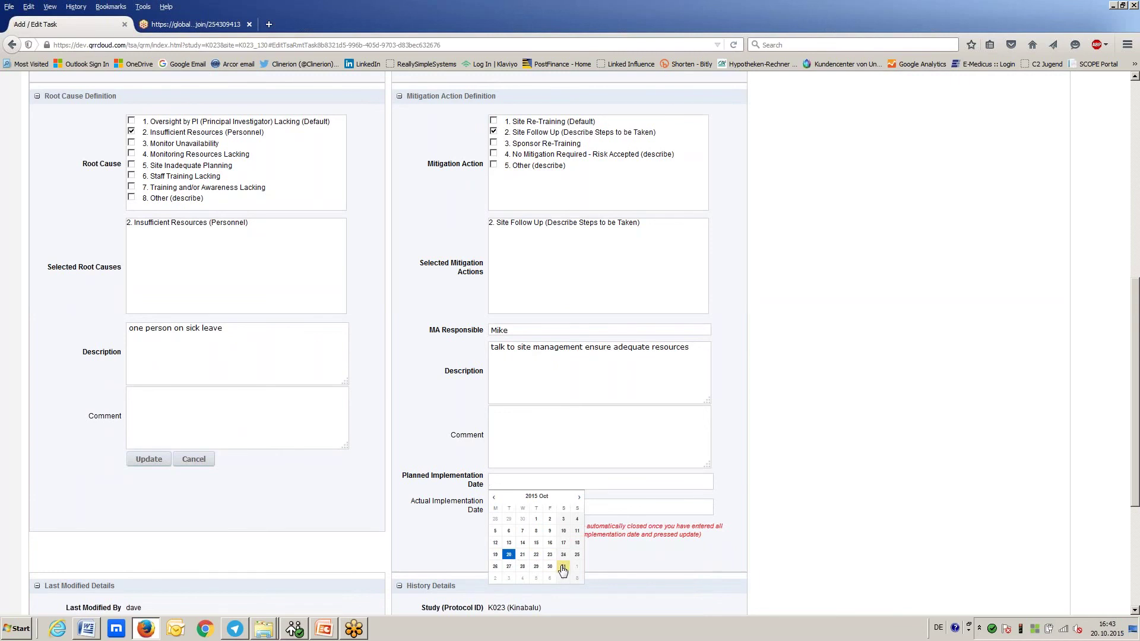
left_click(563, 567)
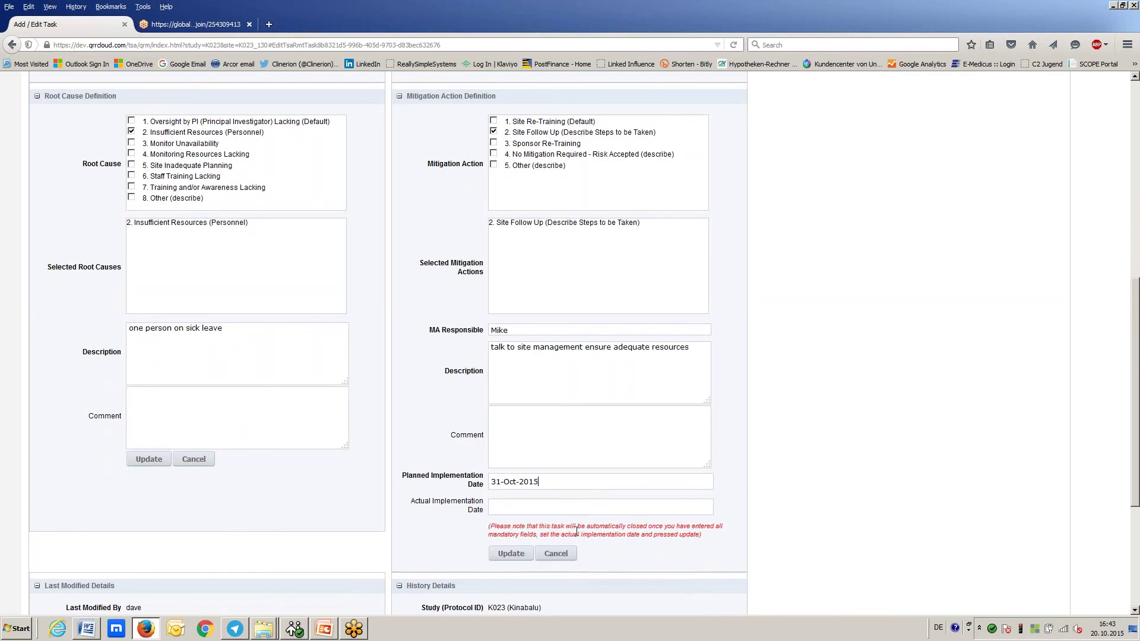
left_click(512, 554)
type("upda")
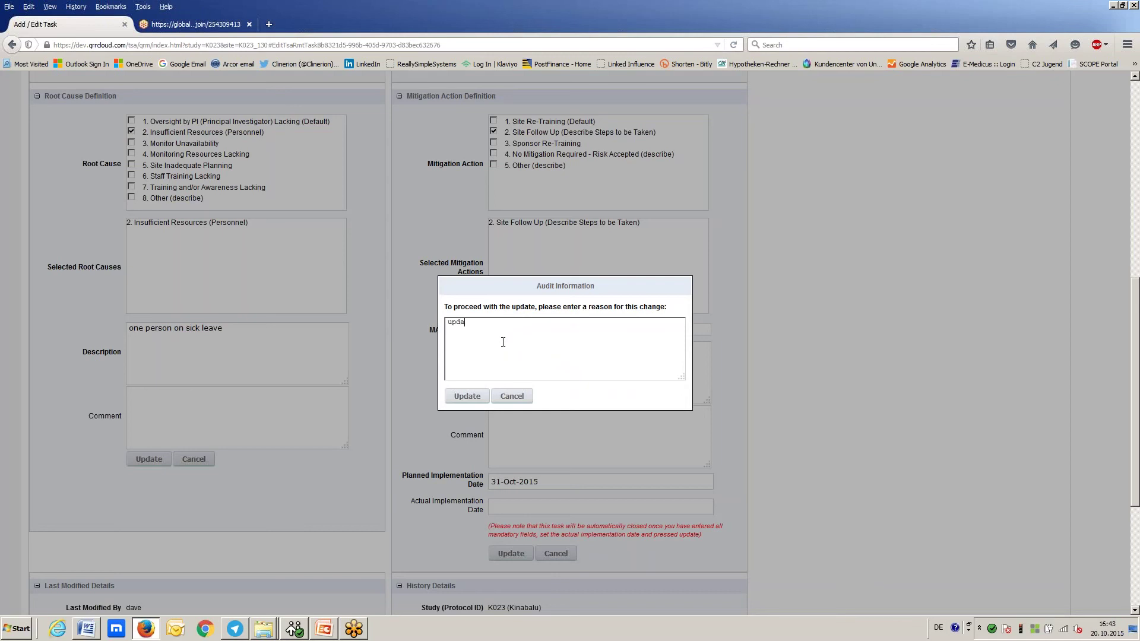
type("ted RC and MA")
key("Tab")
key("Return")
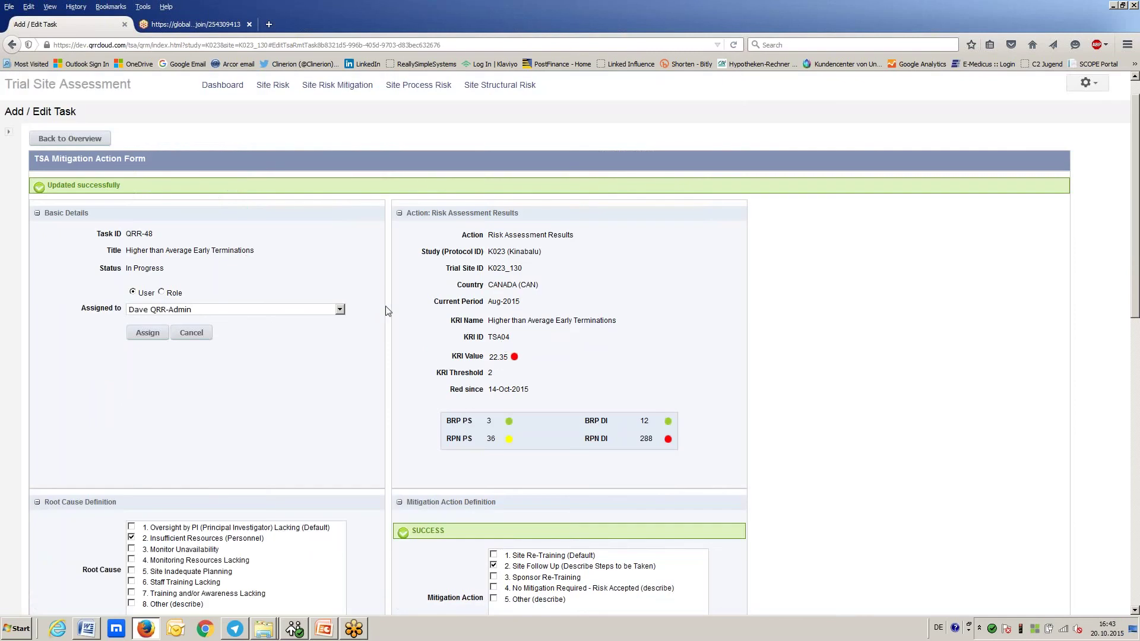
Review the saved root cause and mitigation action of the task and return to the task overview
scroll(386, 310, "down", 5)
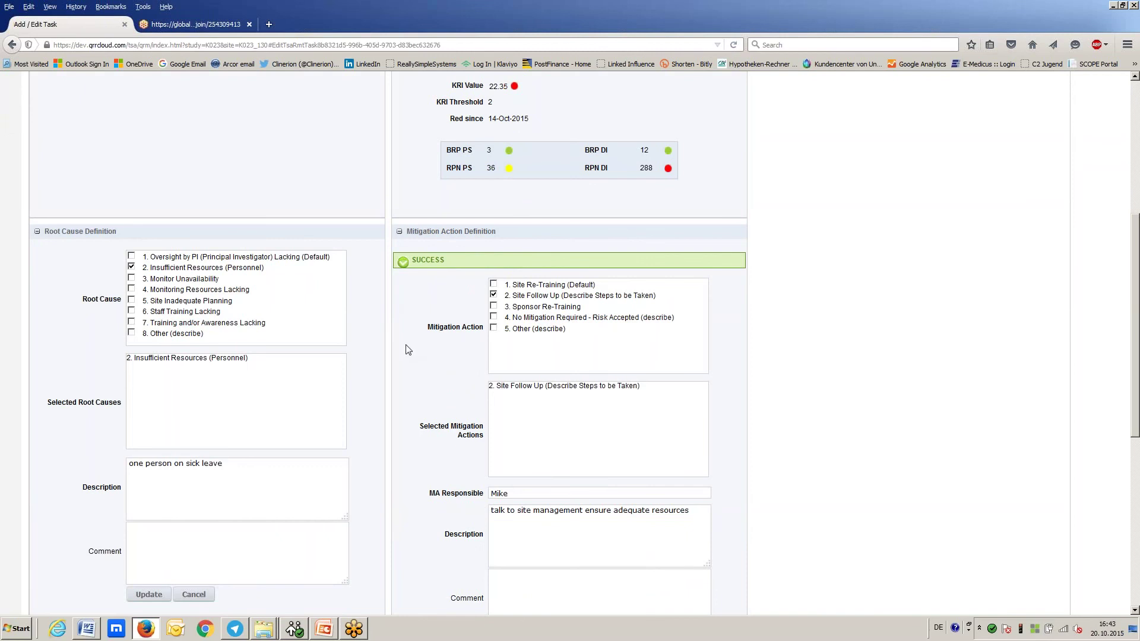
scroll(76, 134, "up", 3)
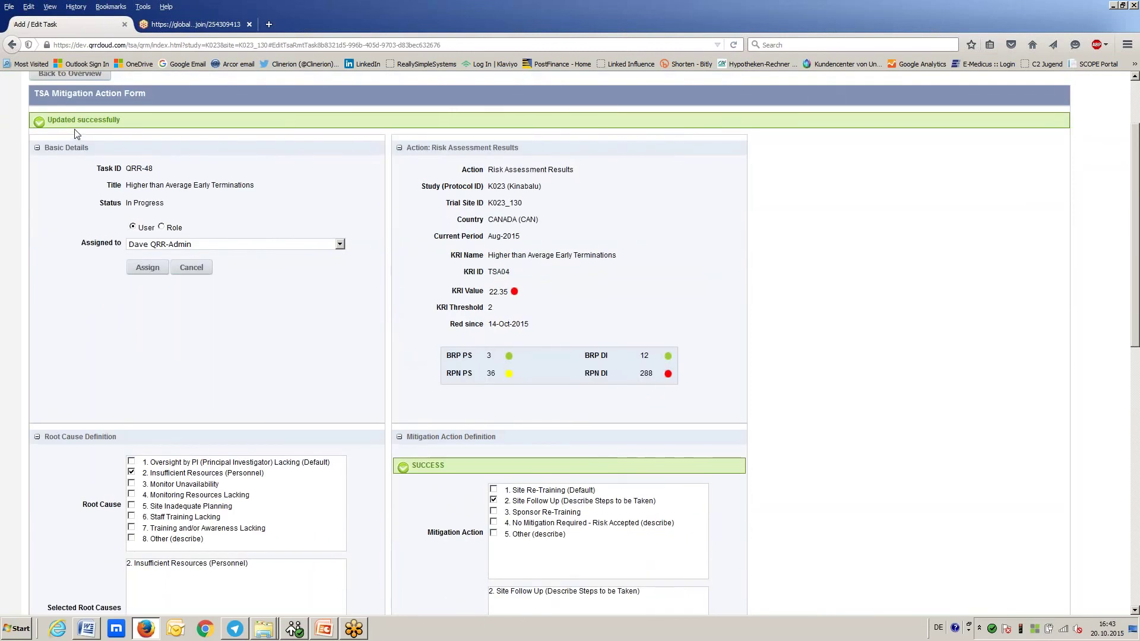
left_click(70, 73)
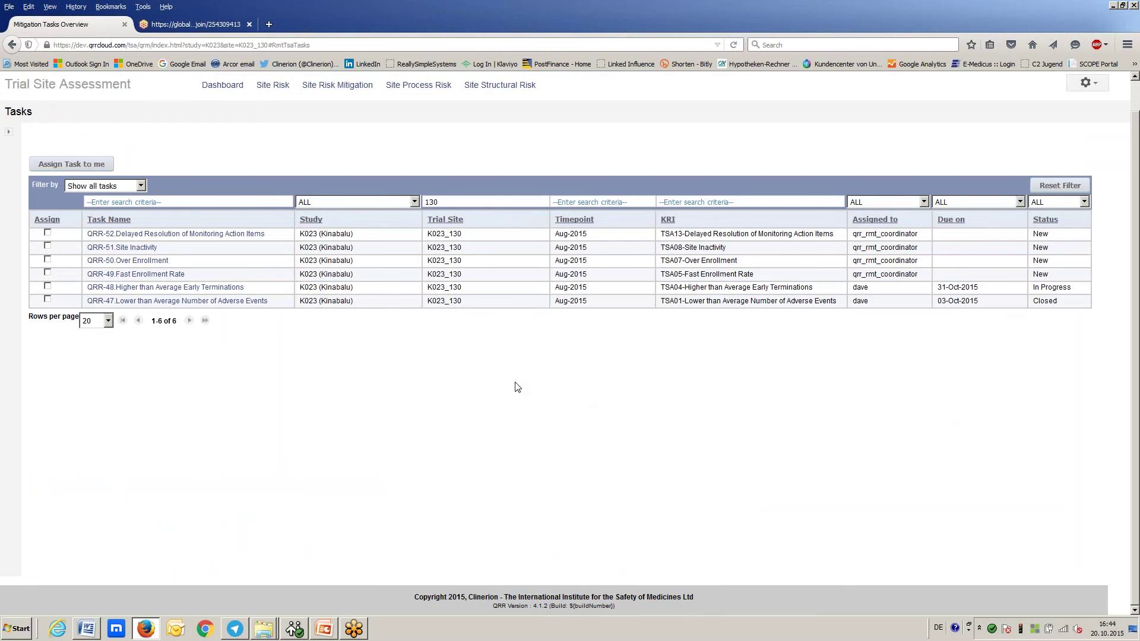
Go back to the Trial Site Assessment dashboard and view its risk summaries
scroll(517, 386, "up", 1)
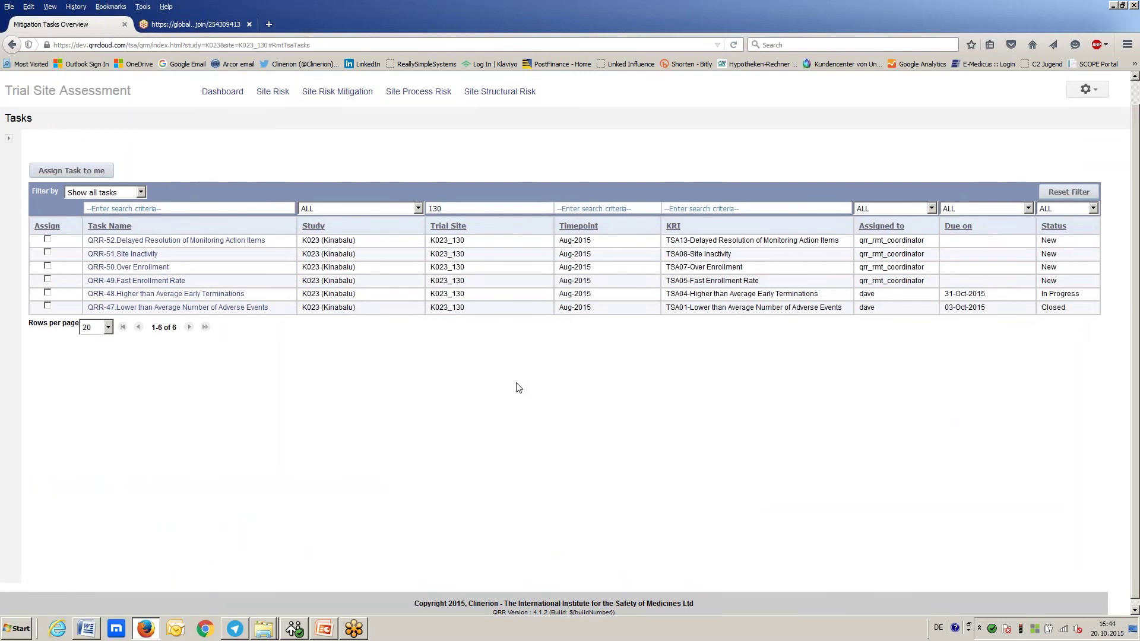
scroll(519, 388, "up", 1)
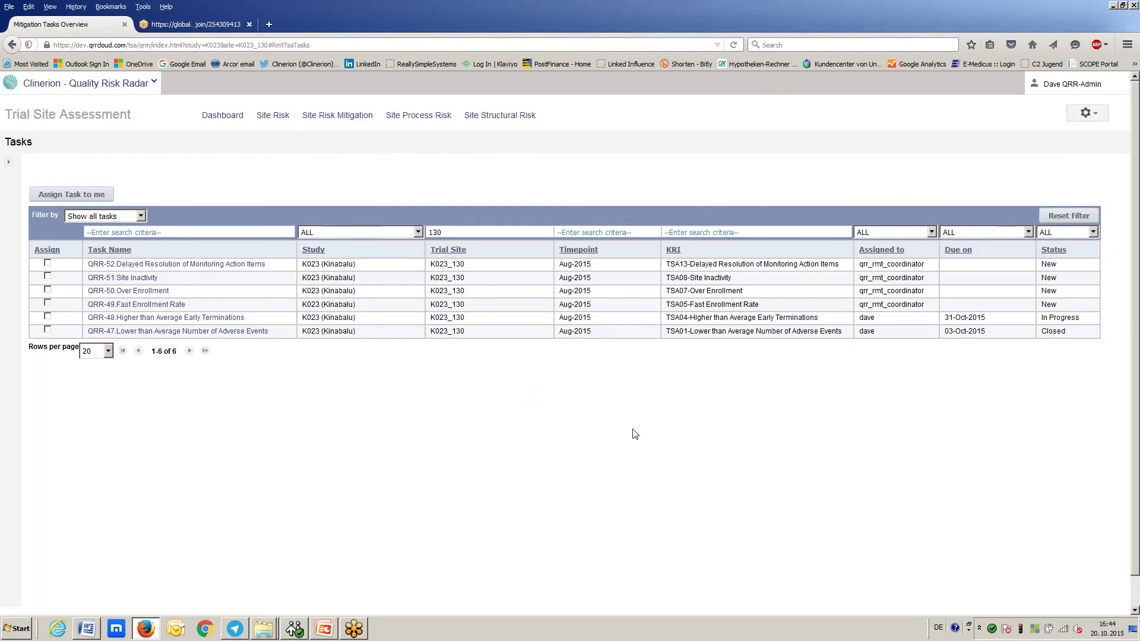
left_click(238, 117)
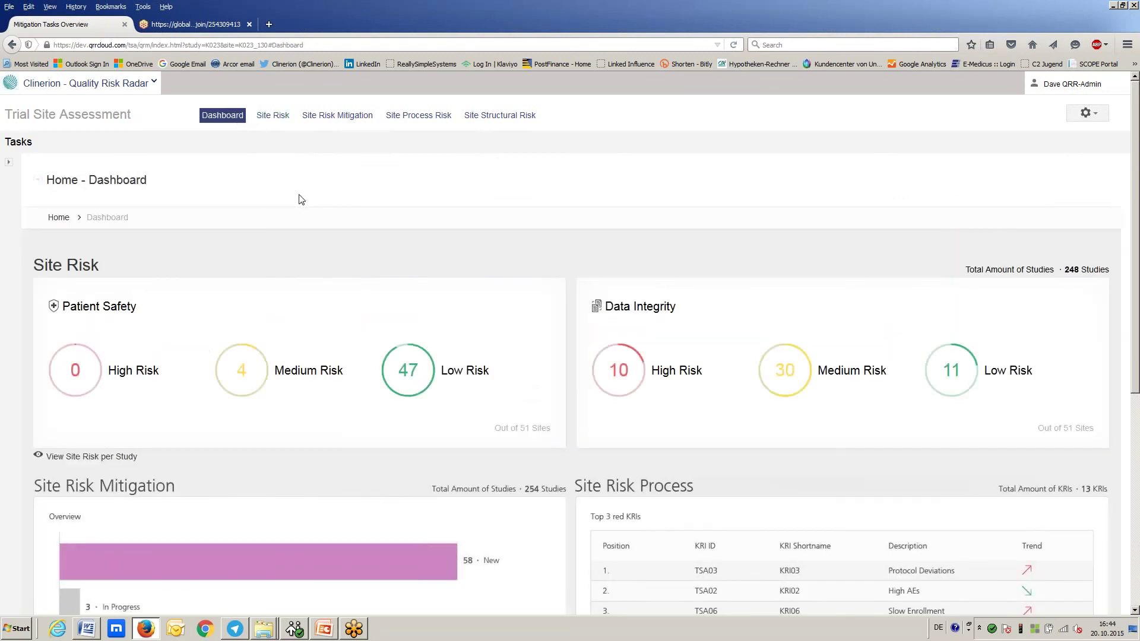
scroll(301, 199, "down", 1)
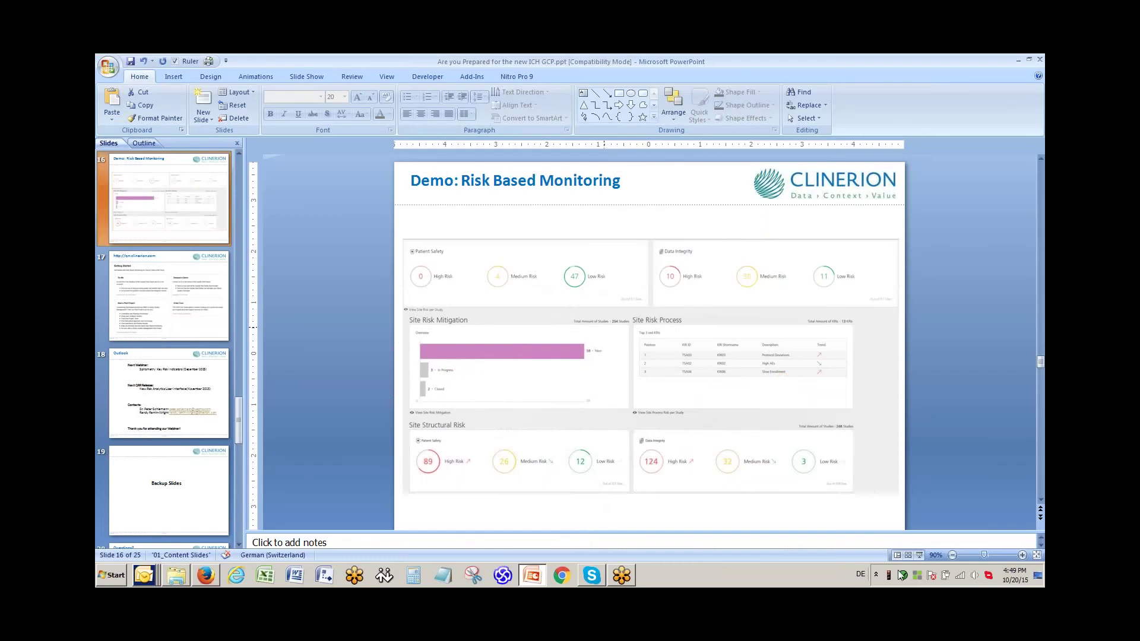
Start the PowerPoint slide show at the "Demo: Risk Based Monitoring" slide and advance to the Getting Started slide
left_click(919, 555)
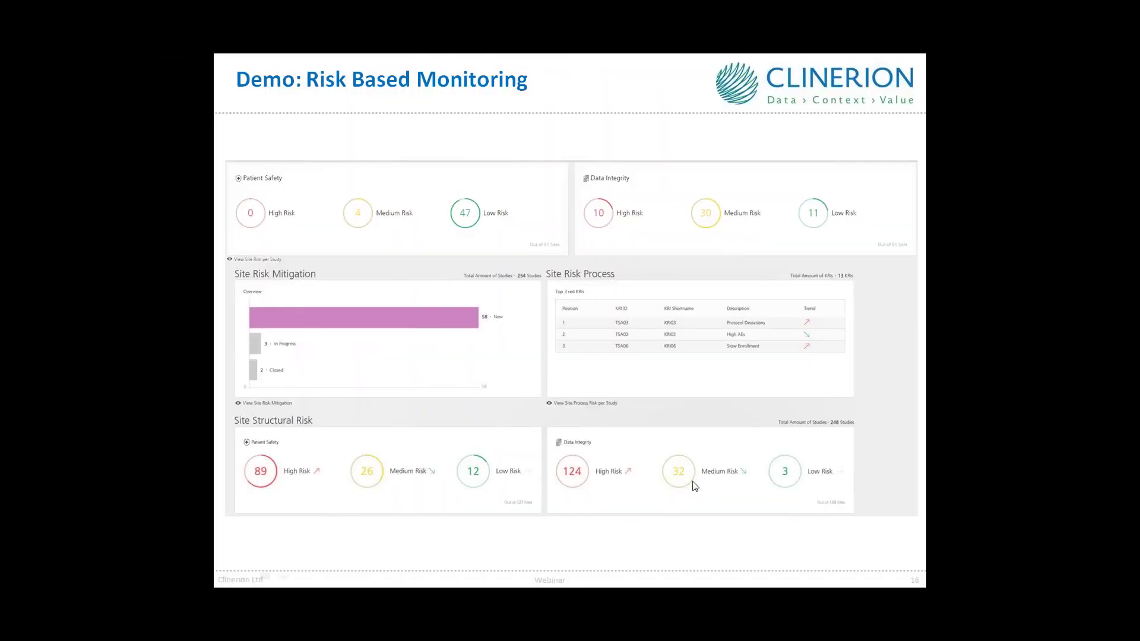
key("Right")
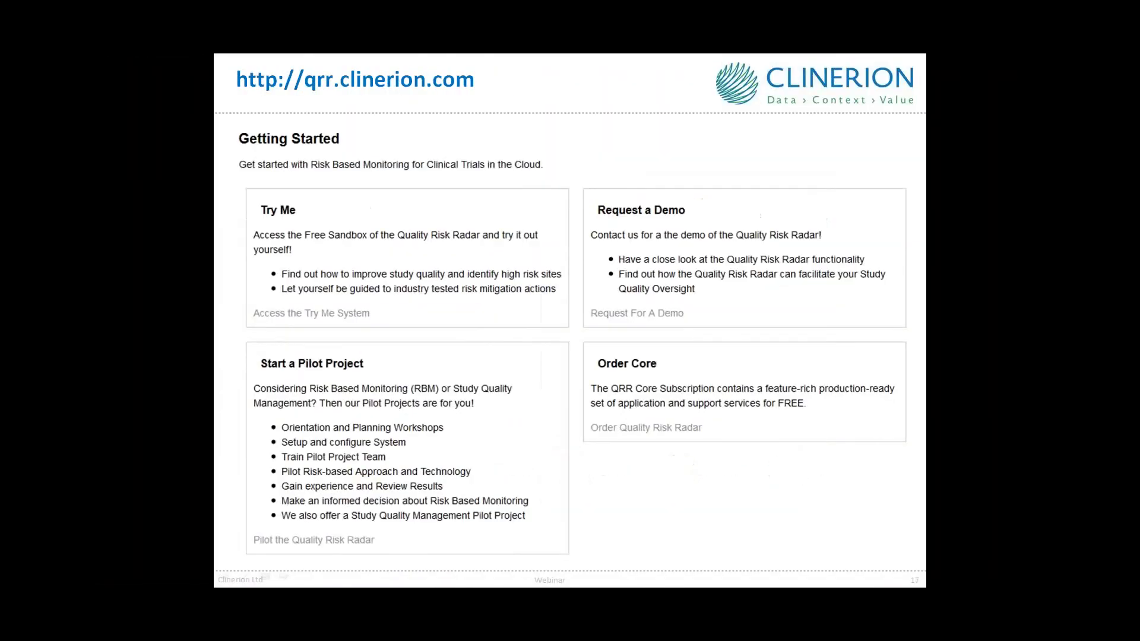